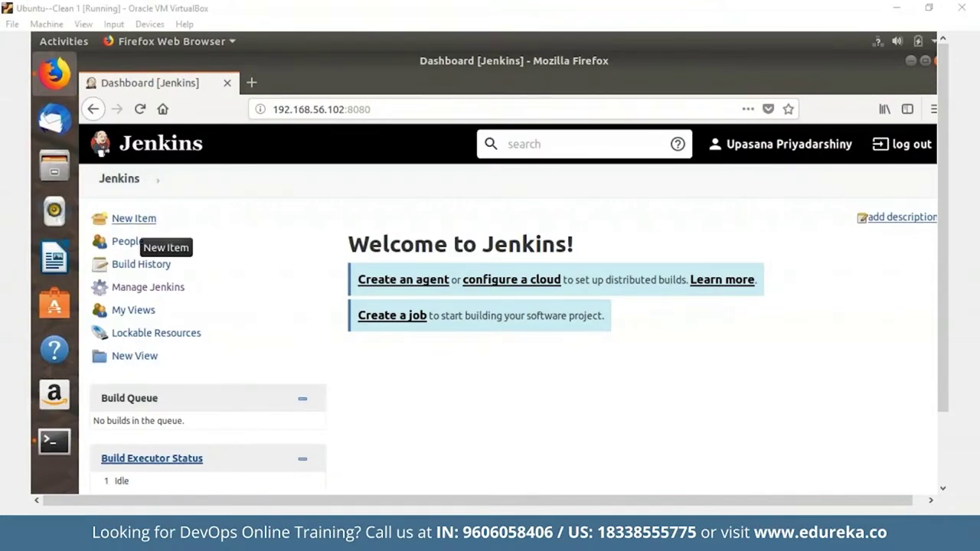
Create a new freestyle project named Compile Job
left_click(134, 218)
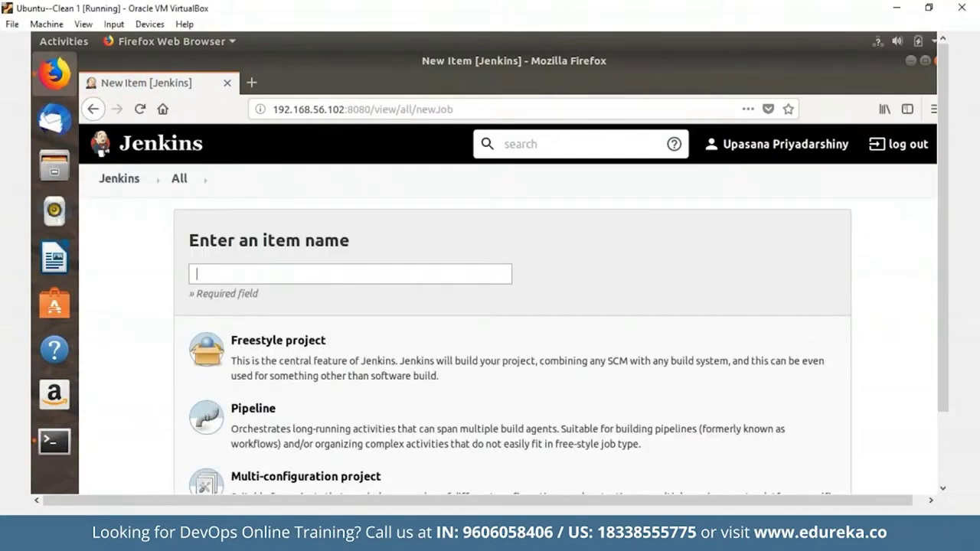
type("Compile Job")
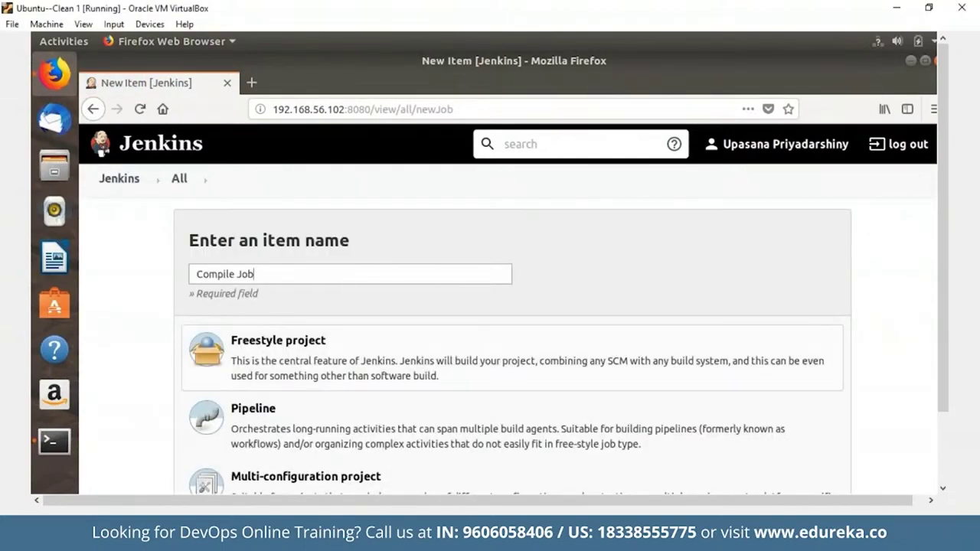
left_click(512, 357)
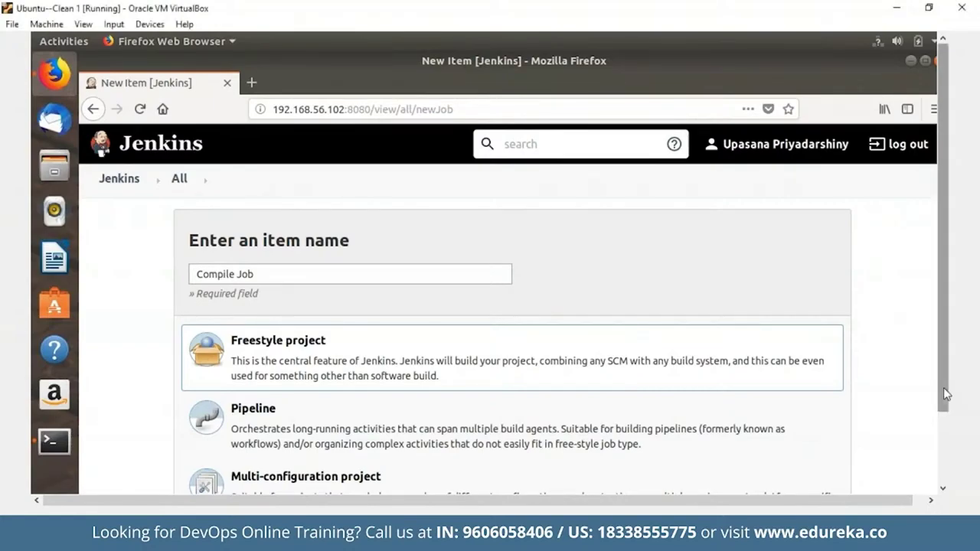
scroll(490, 261, "down", 3)
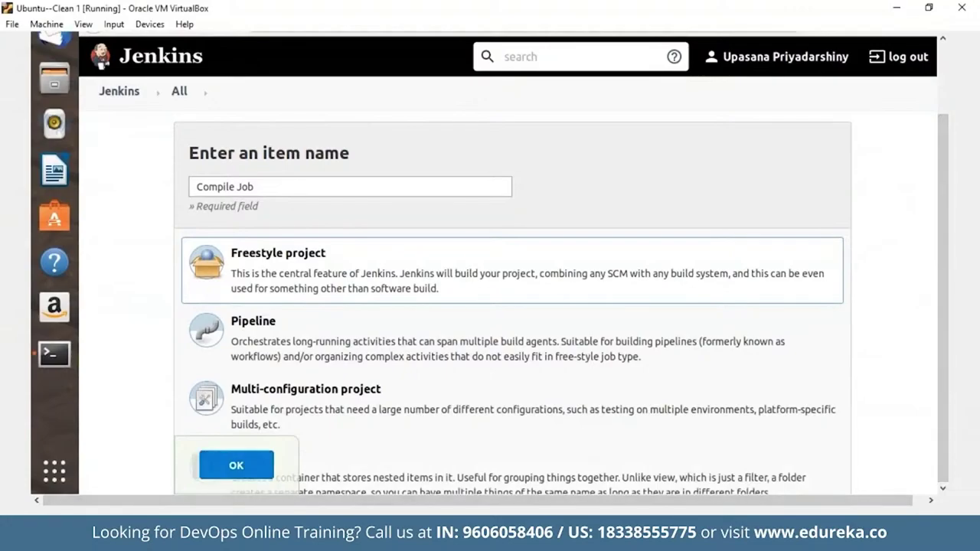
left_click(236, 464)
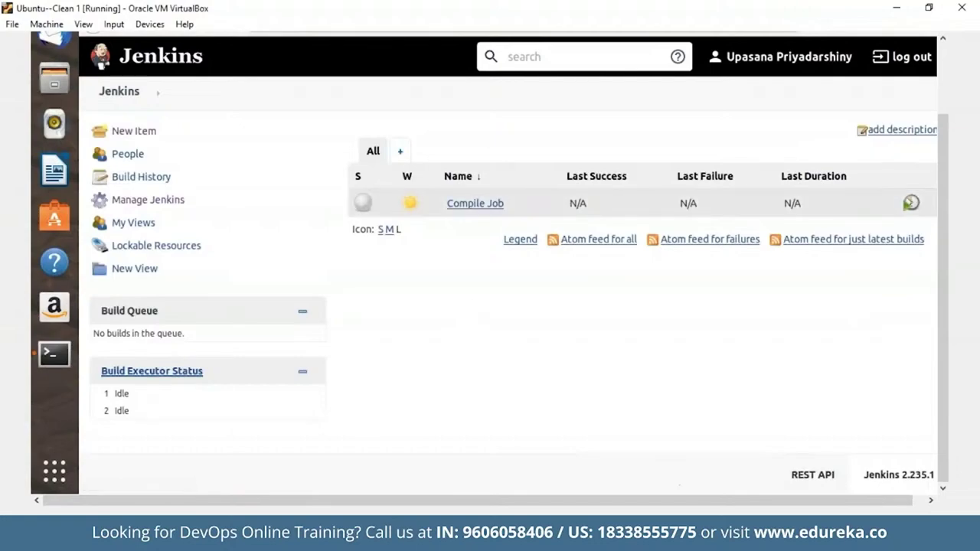
Configure Compile Job's source code management to use Git, with the GitHub repository URL ending in Demo.git
left_click(475, 203)
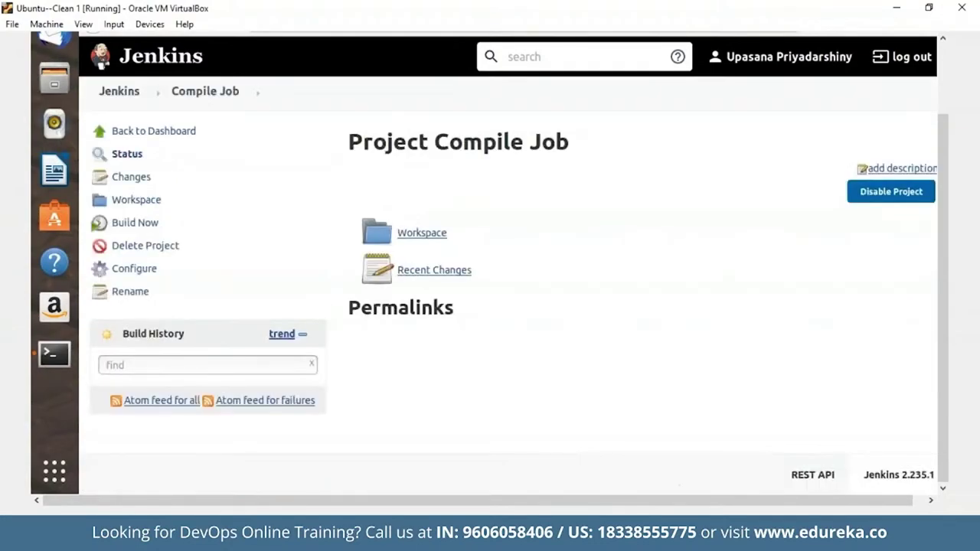
left_click(134, 268)
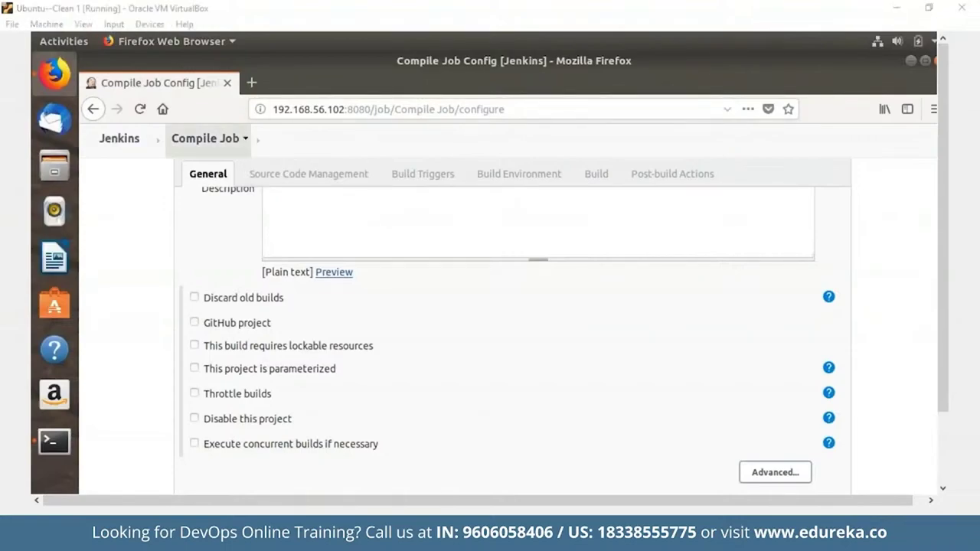
left_click(308, 174)
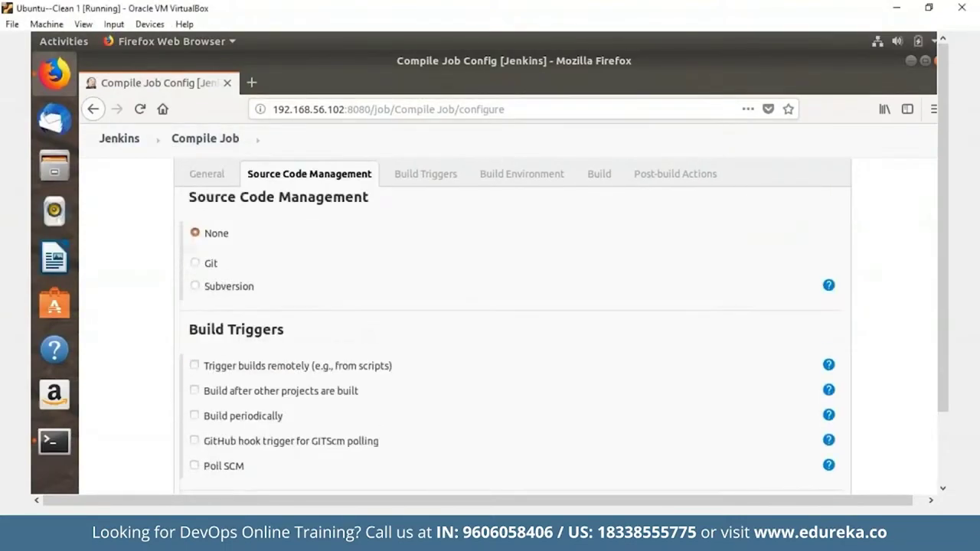
left_click(195, 262)
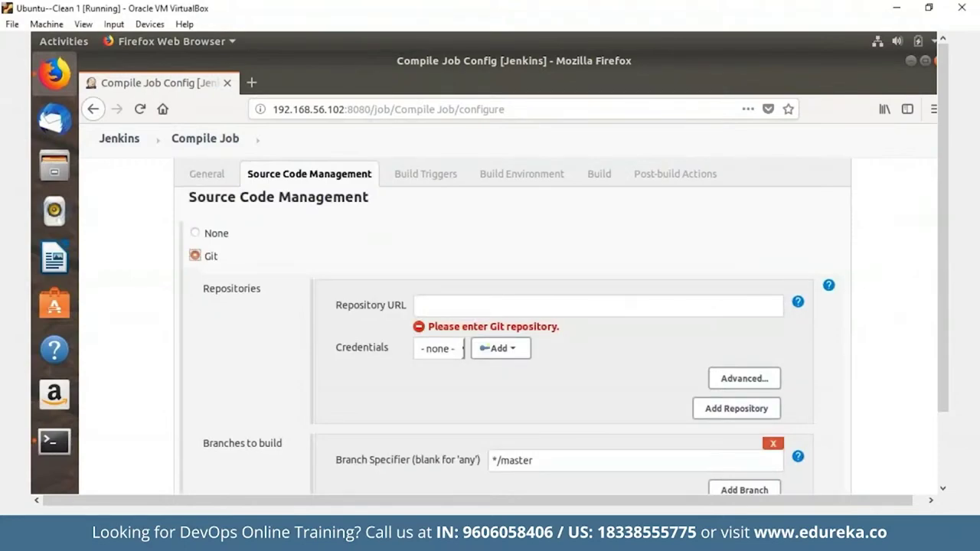
left_click(418, 305)
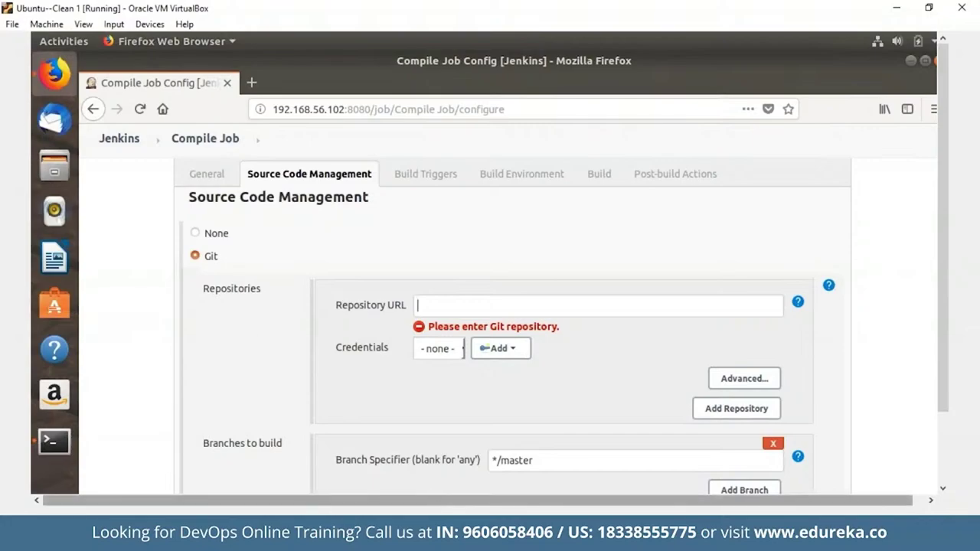
type("https://github.com/upasanatestgit/Demo")
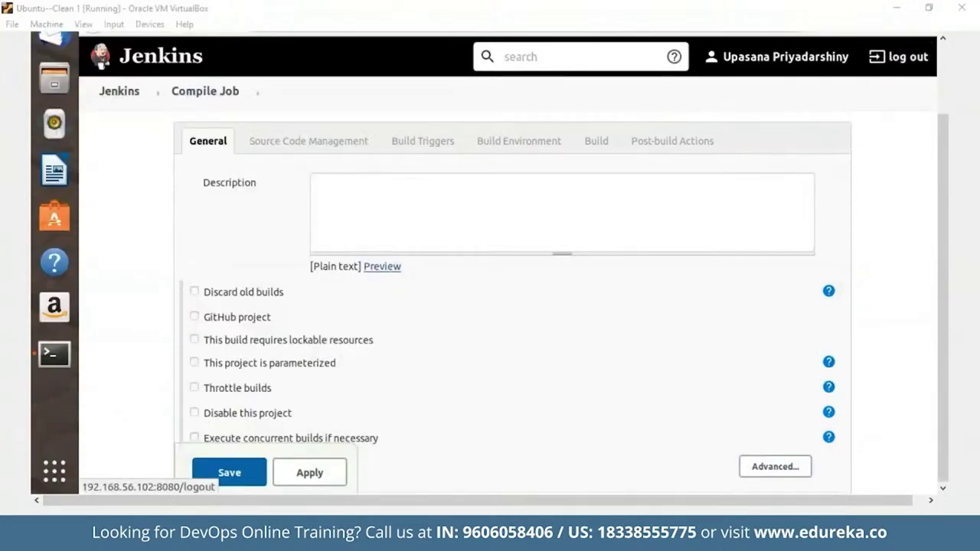
type(".git")
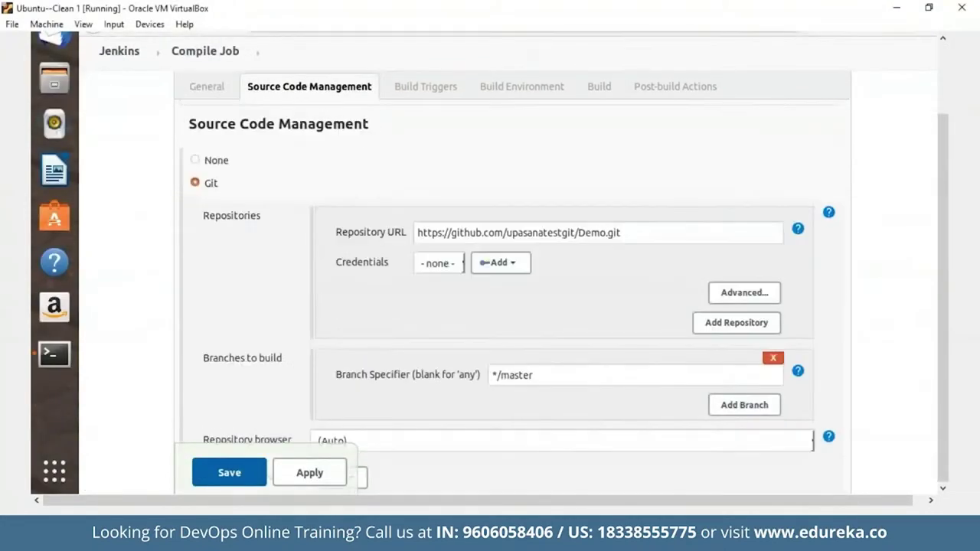
scroll(945, 252, "up", 2)
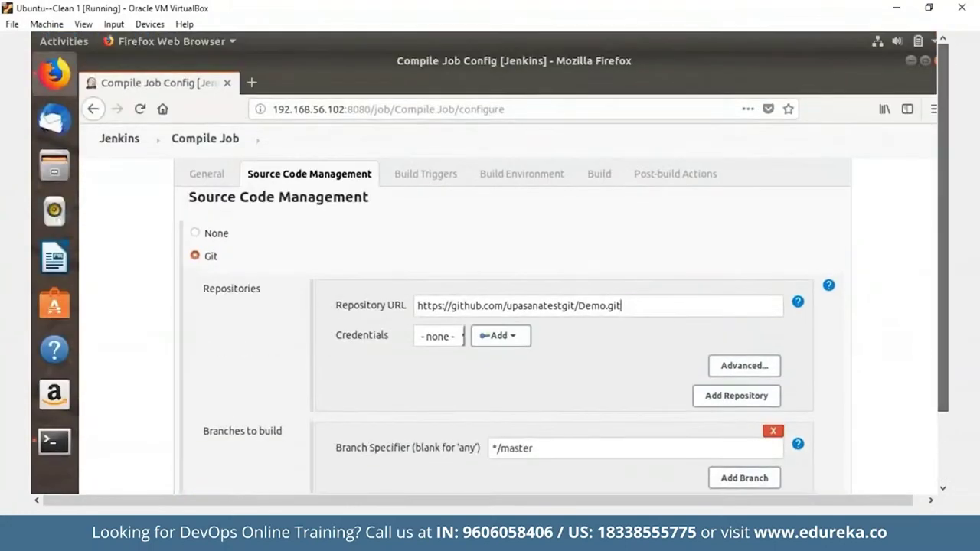
Add a top-level Maven targets build step using Maven01 with the goal compile, and save the Compile Job configuration
left_click(594, 174)
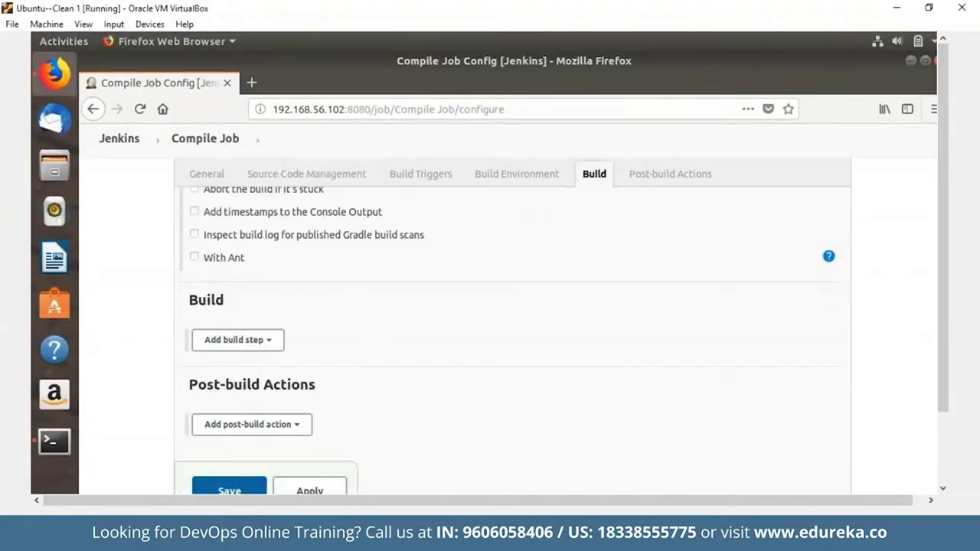
left_click(237, 340)
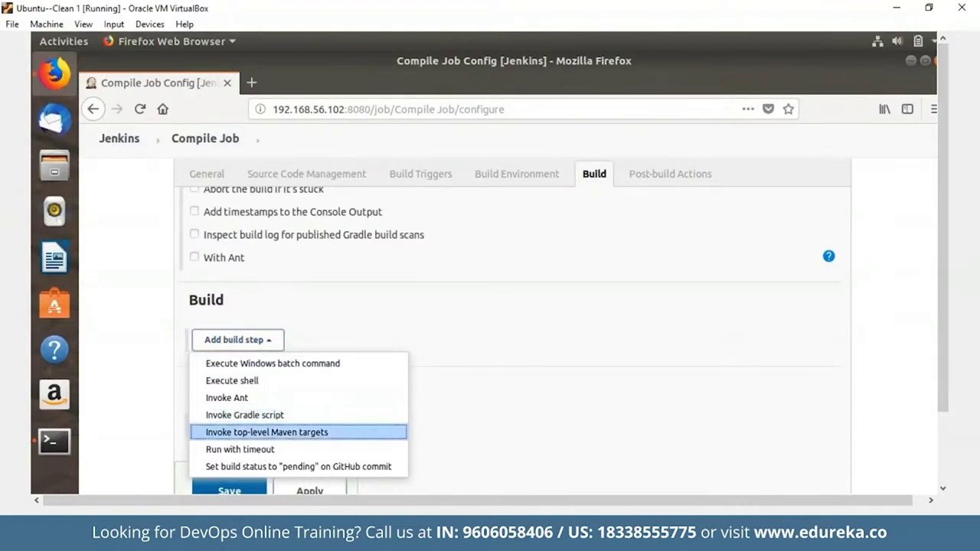
left_click(267, 432)
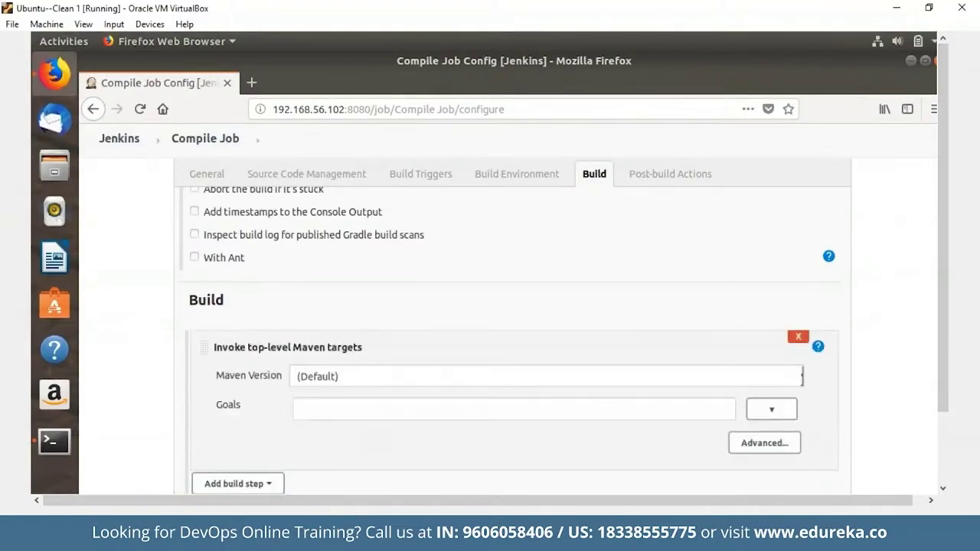
left_click(350, 376)
left_click(329, 411)
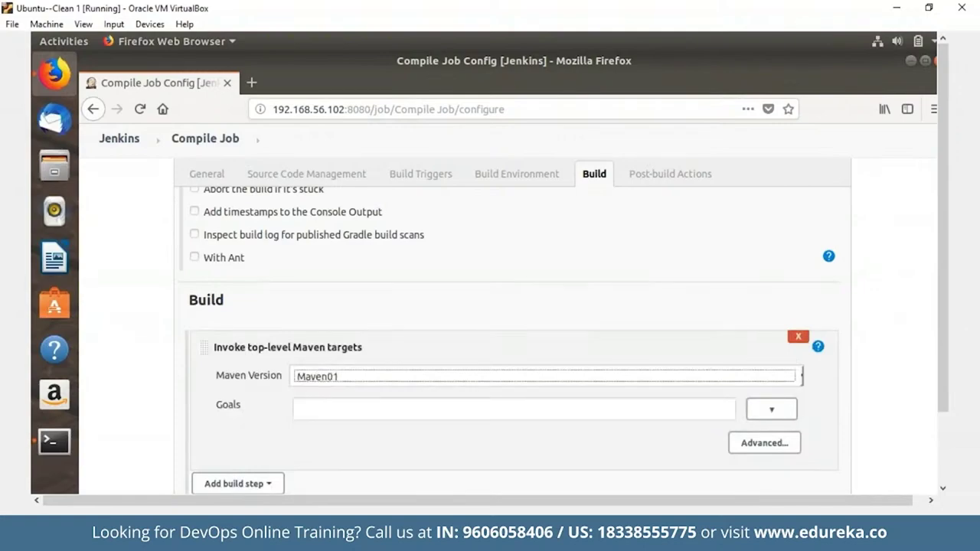
left_click(299, 409)
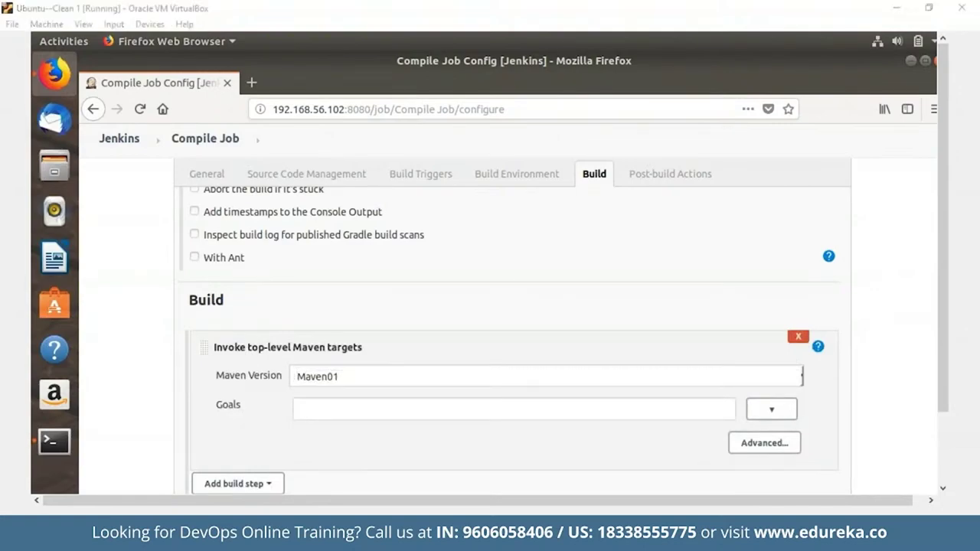
type("compile")
scroll(490, 260, "down", 3)
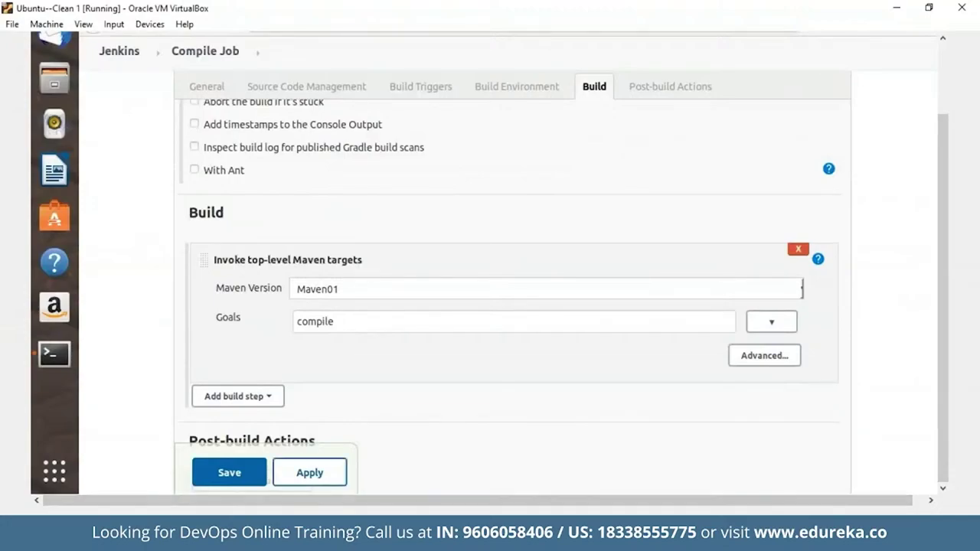
left_click(310, 472)
left_click(229, 472)
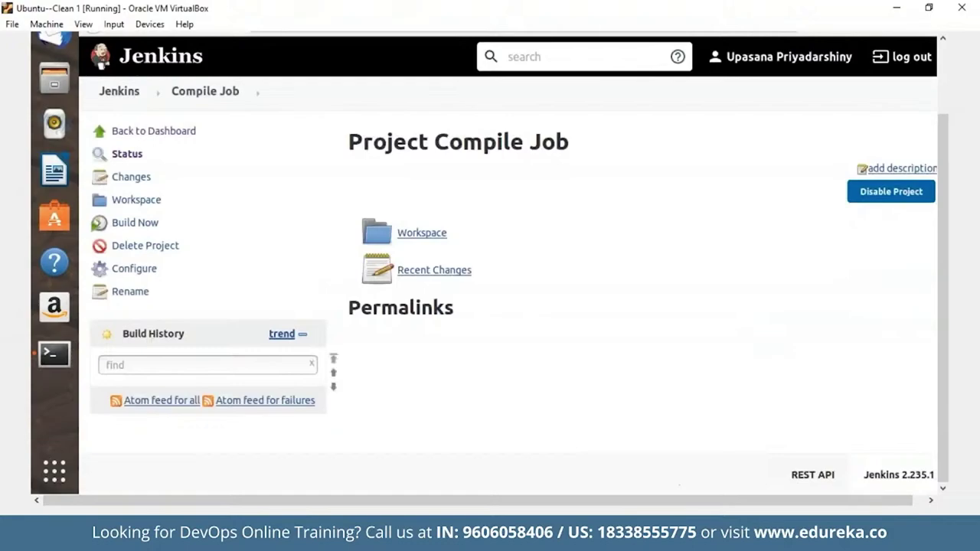
Start a build of Compile Job and open the console output of build #1
left_click(134, 222)
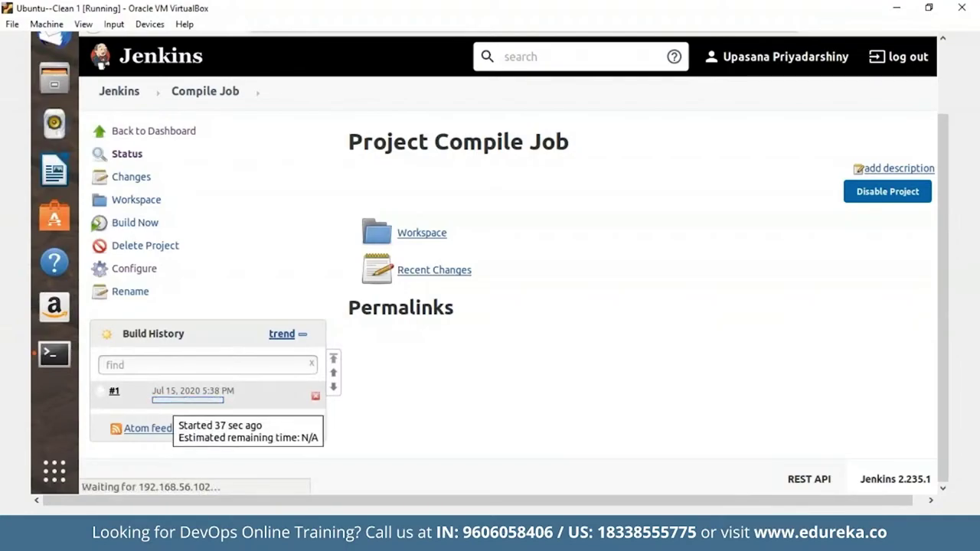
left_click(188, 400)
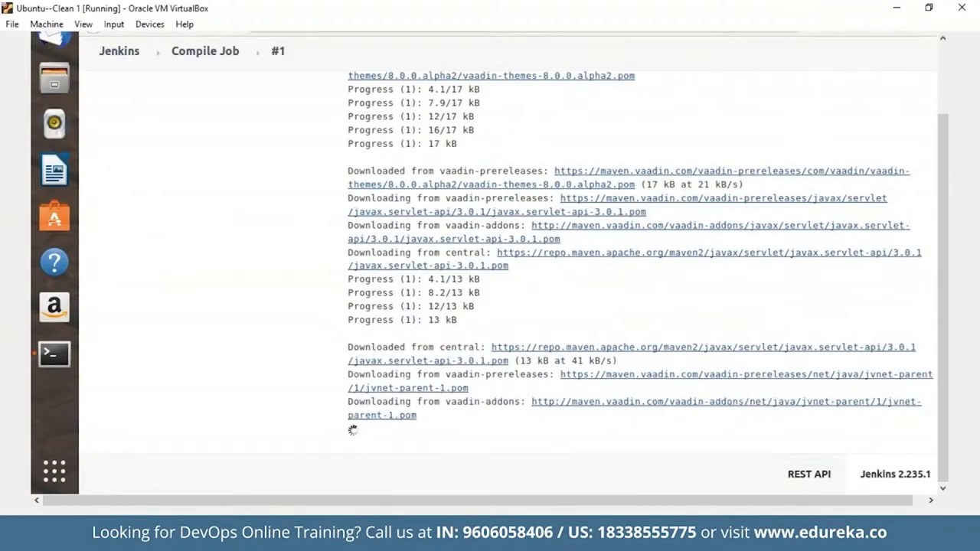
left_click_drag(943, 323, 956, 360)
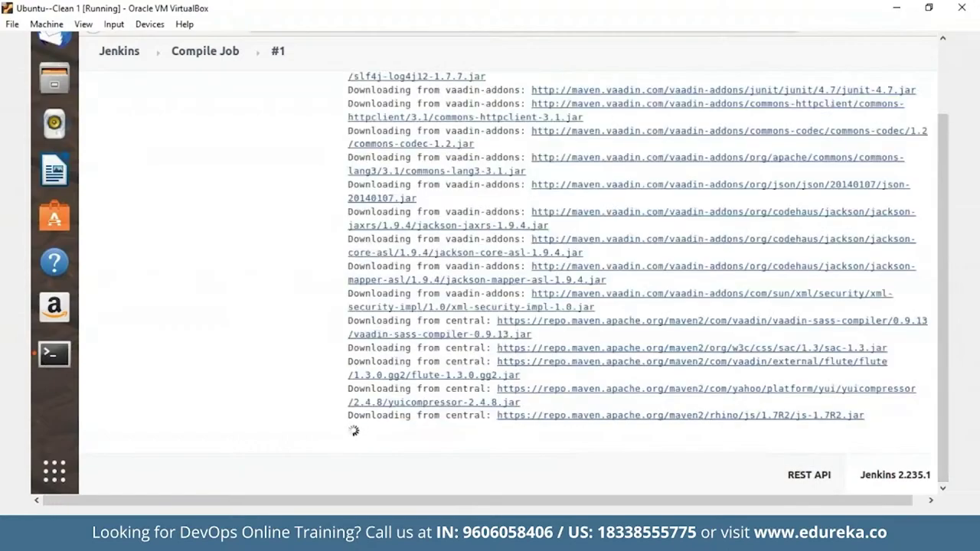
key("F11")
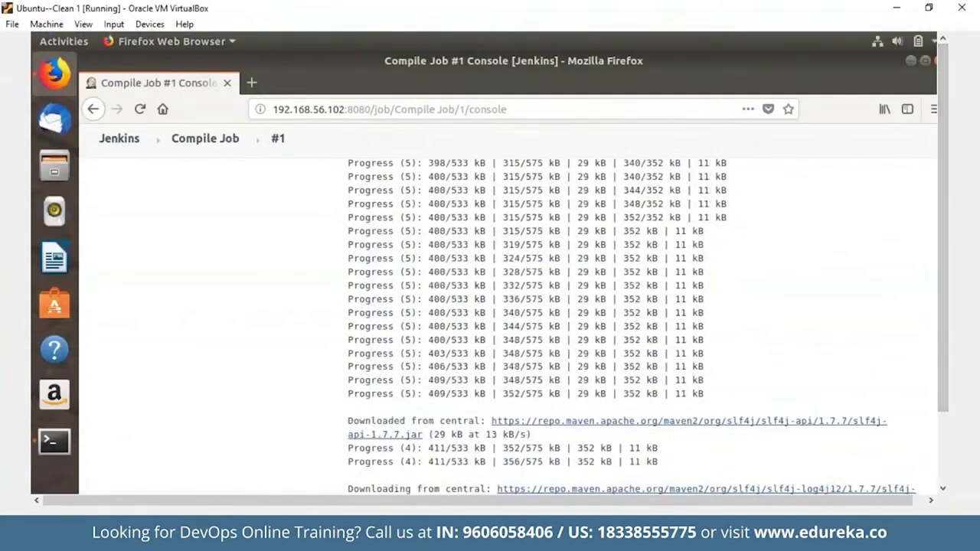
Review the Global Tool Configuration, from the JDK and Git settings down to the Maven installations
left_click(118, 138)
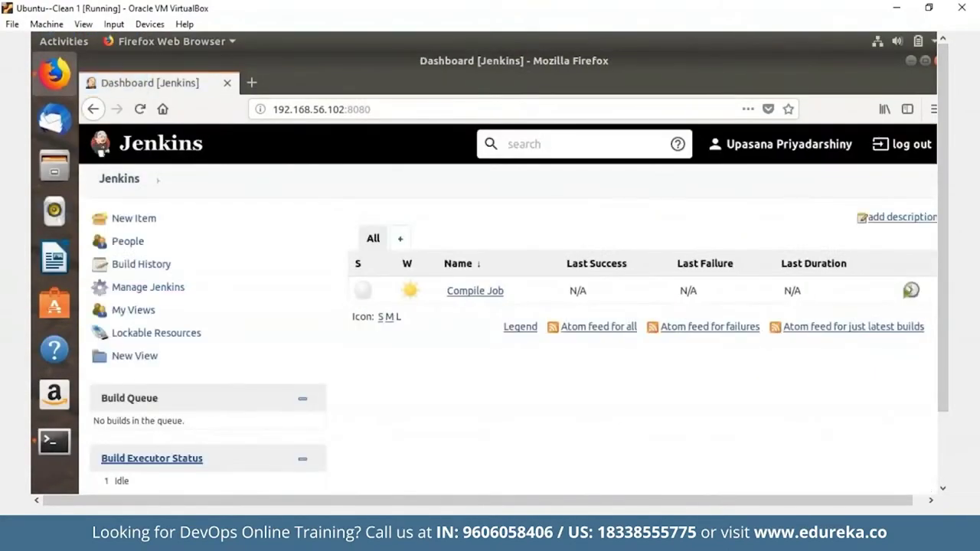
left_click(148, 287)
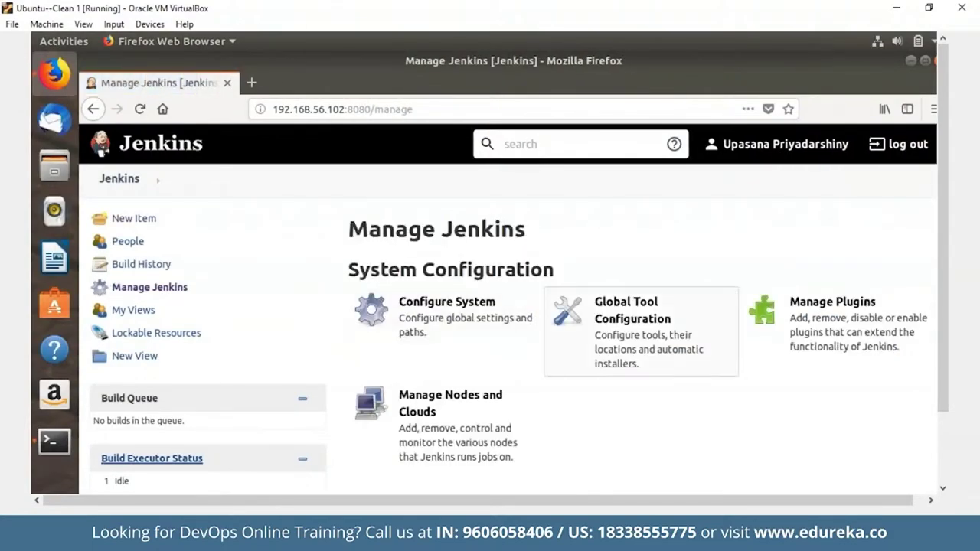
left_click(633, 314)
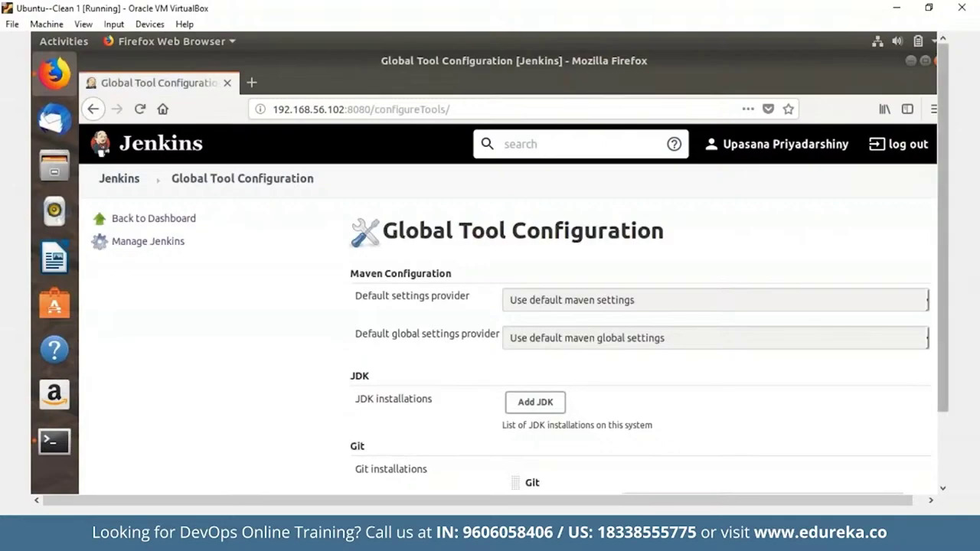
scroll(507, 309, "down", 5)
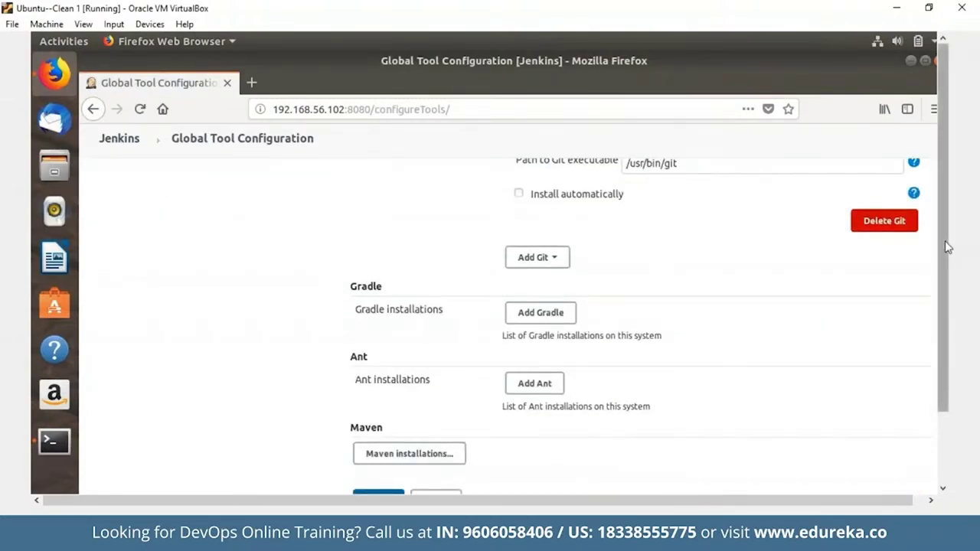
left_click_drag(950, 248, 945, 315)
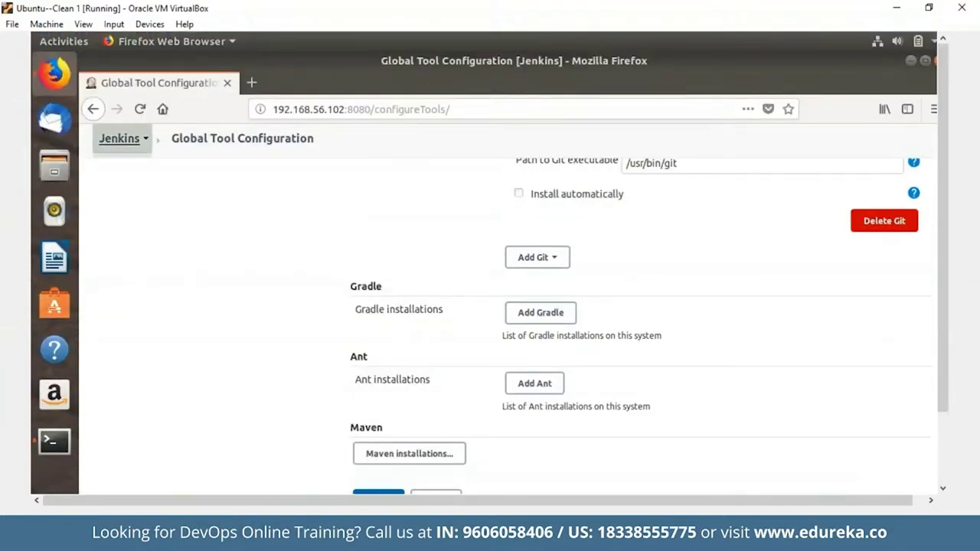
Return to the Compile Job project page and check its build history and permalinks
left_click(119, 139)
left_click(475, 290)
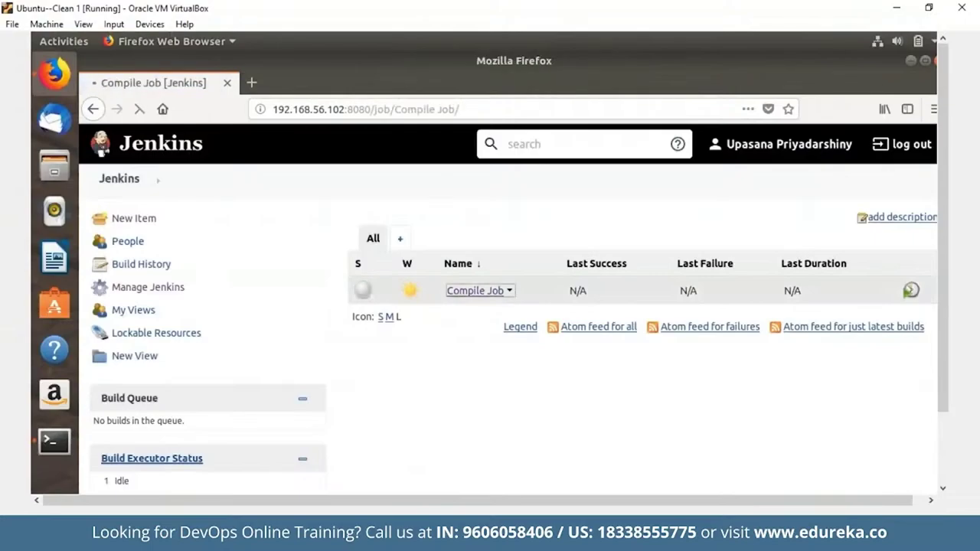
left_click_drag(950, 268, 959, 325)
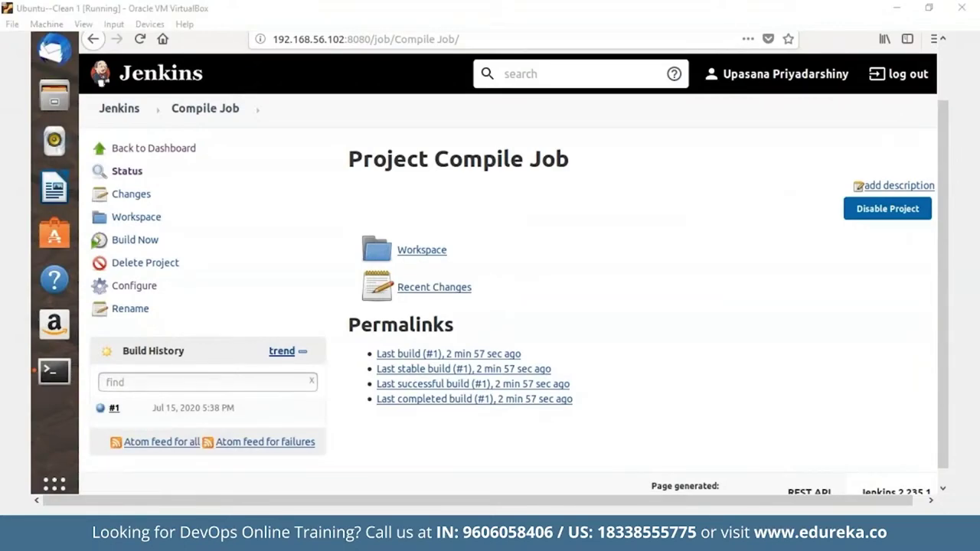
Return to the dashboard and create a new freestyle project named Review Job
left_click(153, 148)
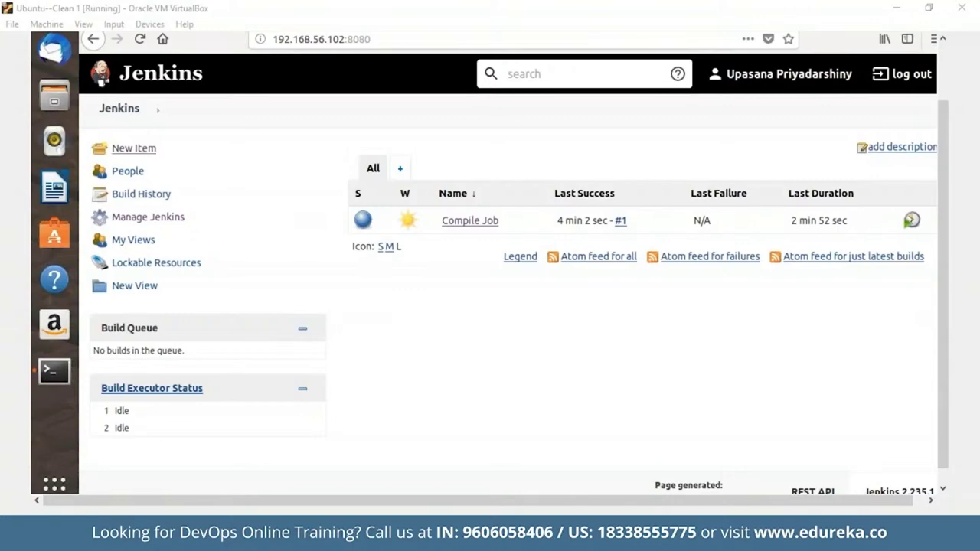
left_click(132, 149)
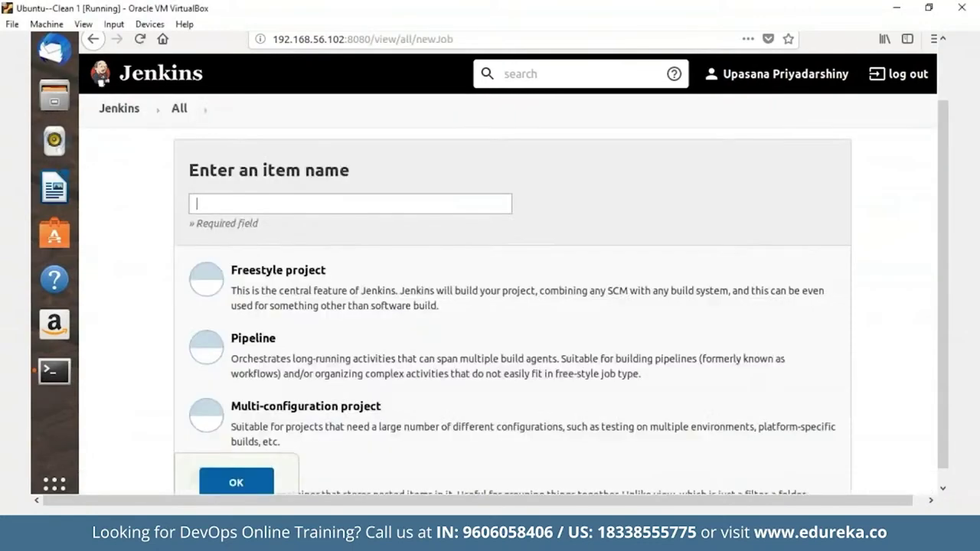
type("Review Job")
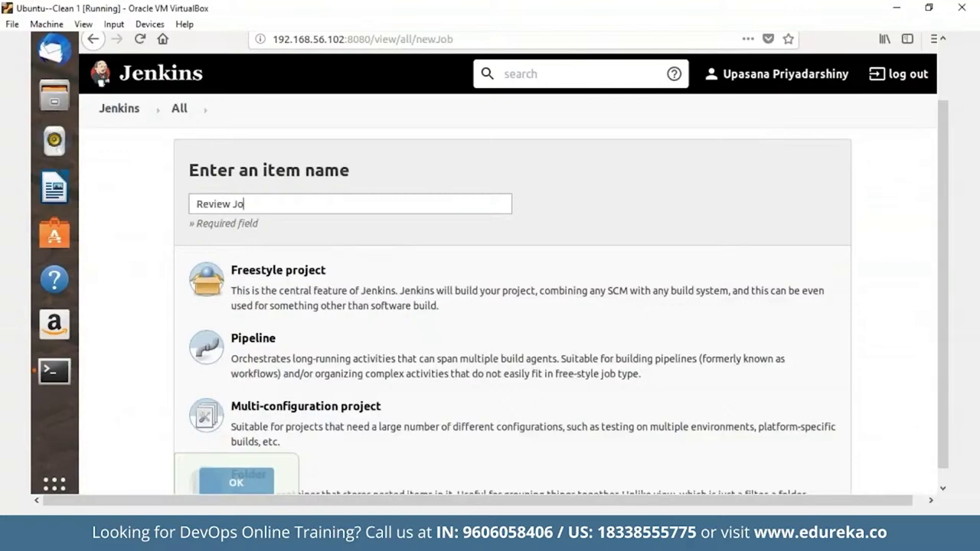
left_click(278, 283)
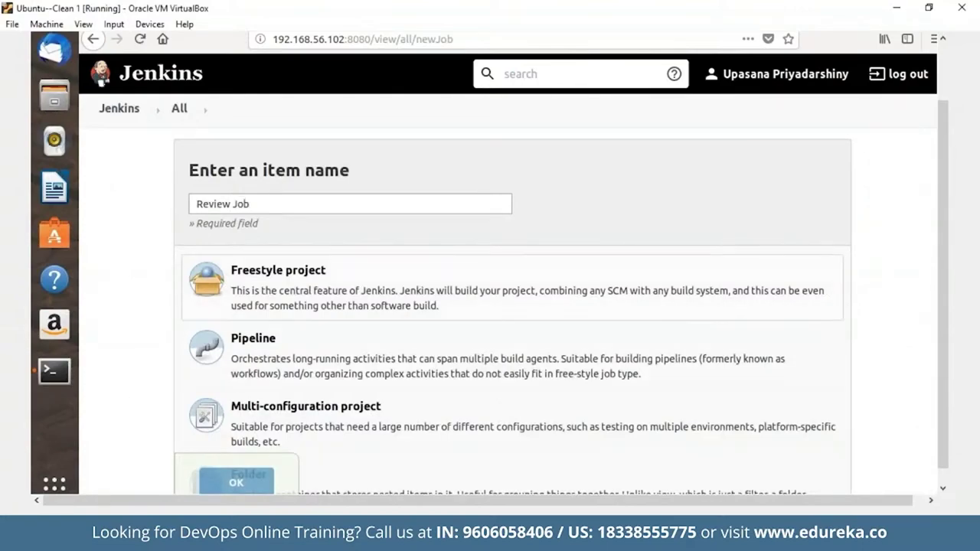
left_click(235, 482)
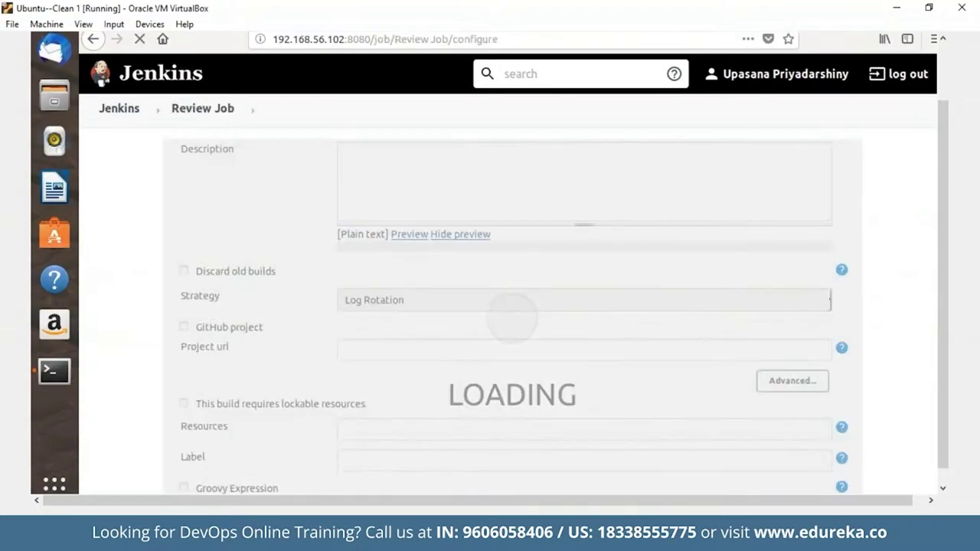
Set Review Job's source code management to Git with the GitHub URL of the Demo.git repository
left_click(309, 158)
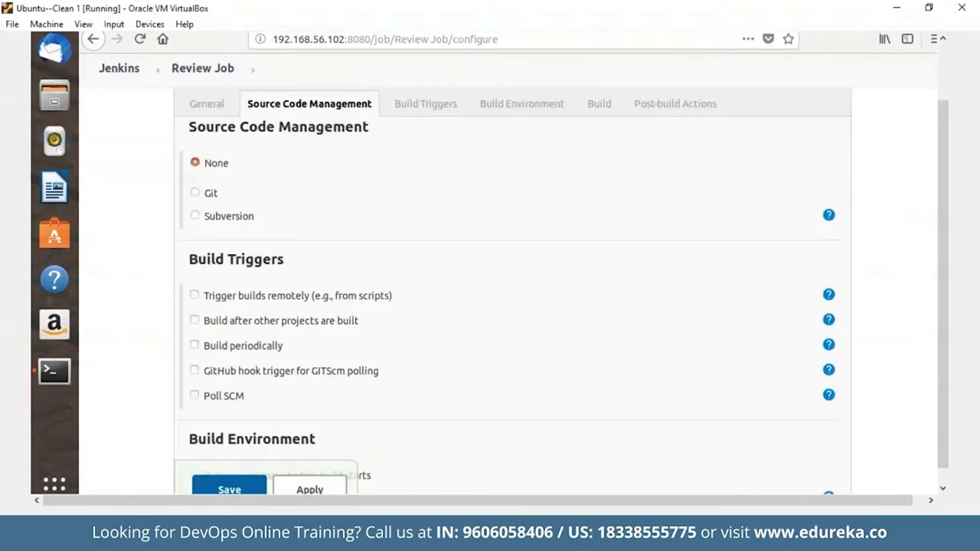
left_click(195, 193)
left_click(429, 235)
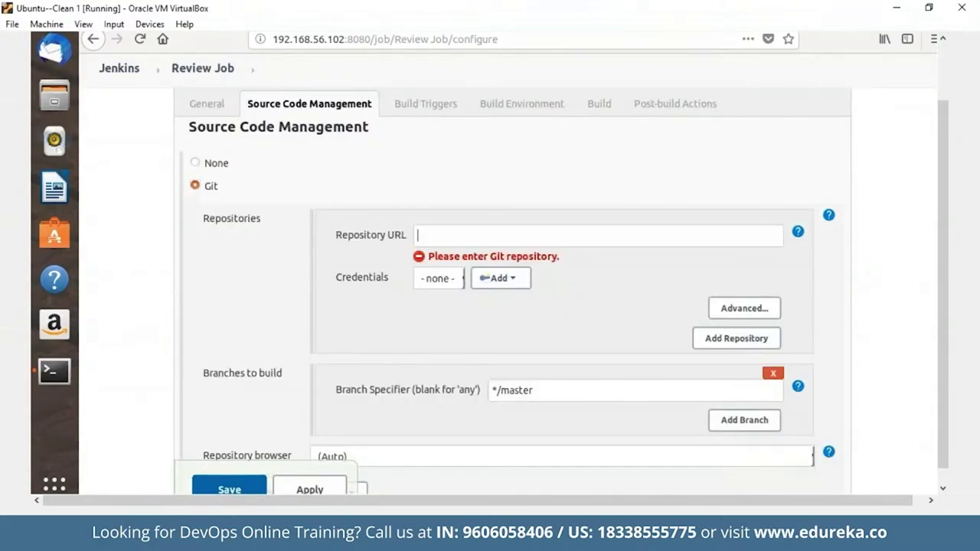
type("https://github.com/upasanatestgit/Demo.git")
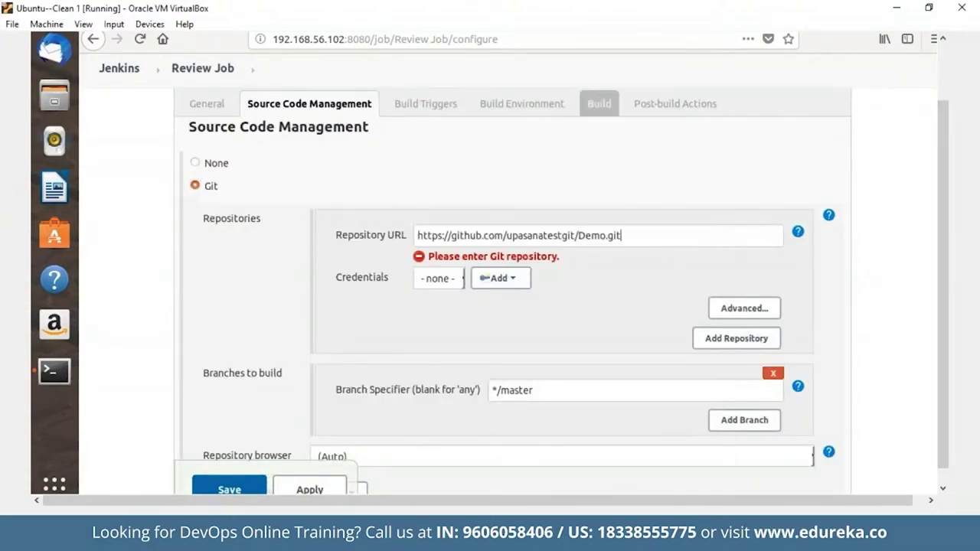
Add a top-level Maven targets build step to Review Job using Maven01 with the goals -P matrix pmd:pmd
left_click(598, 104)
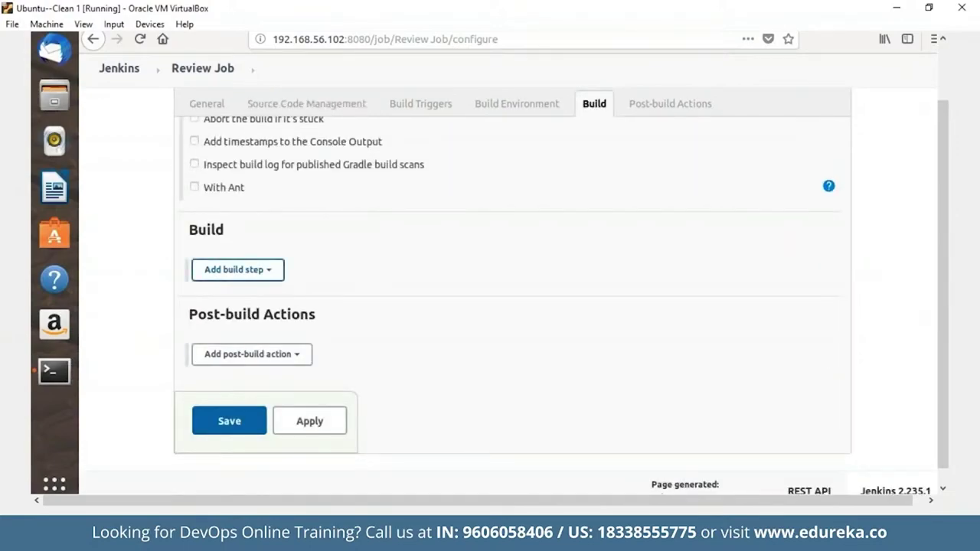
left_click(238, 269)
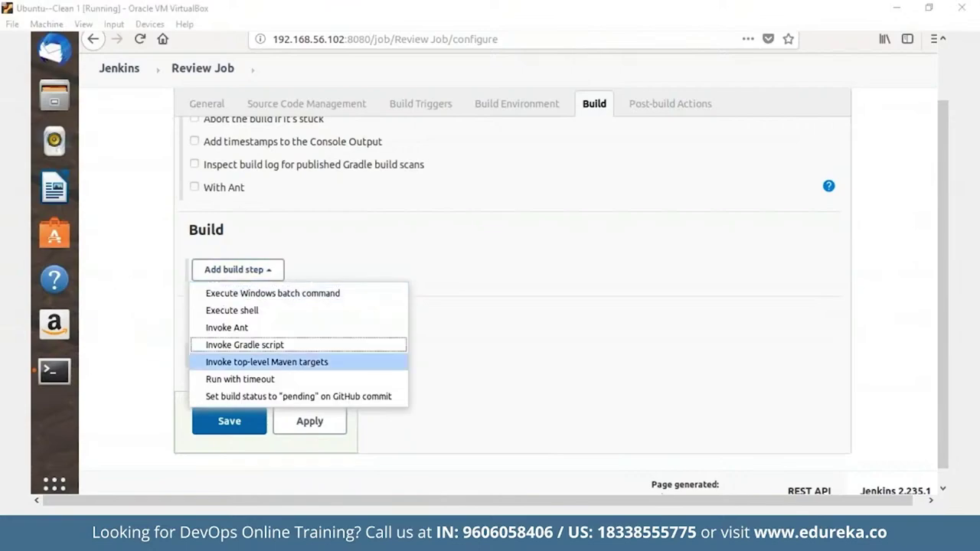
left_click(267, 362)
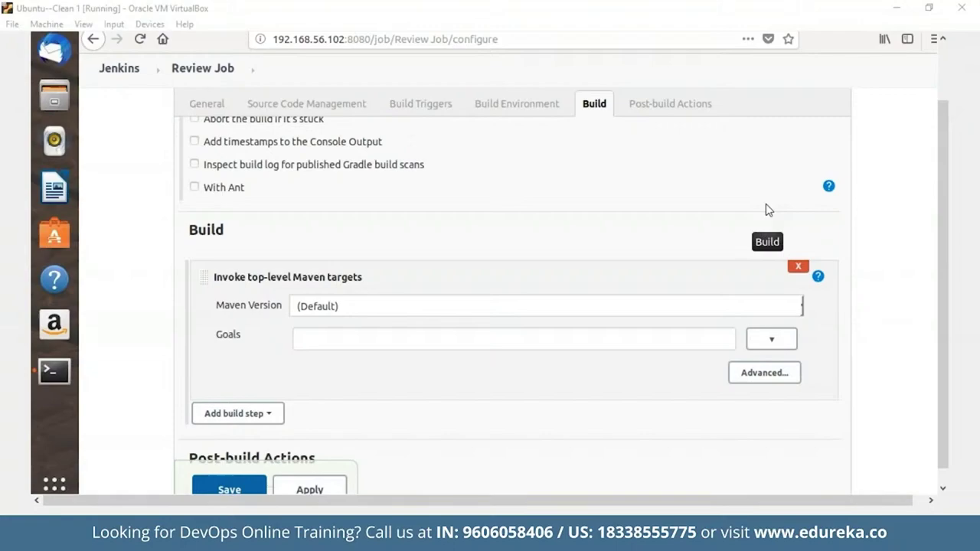
left_click(766, 305)
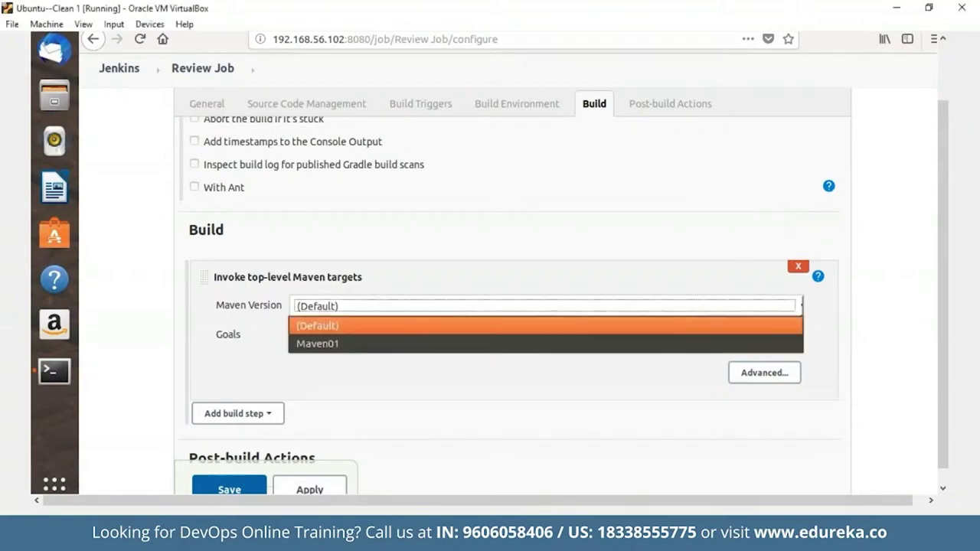
key("Return")
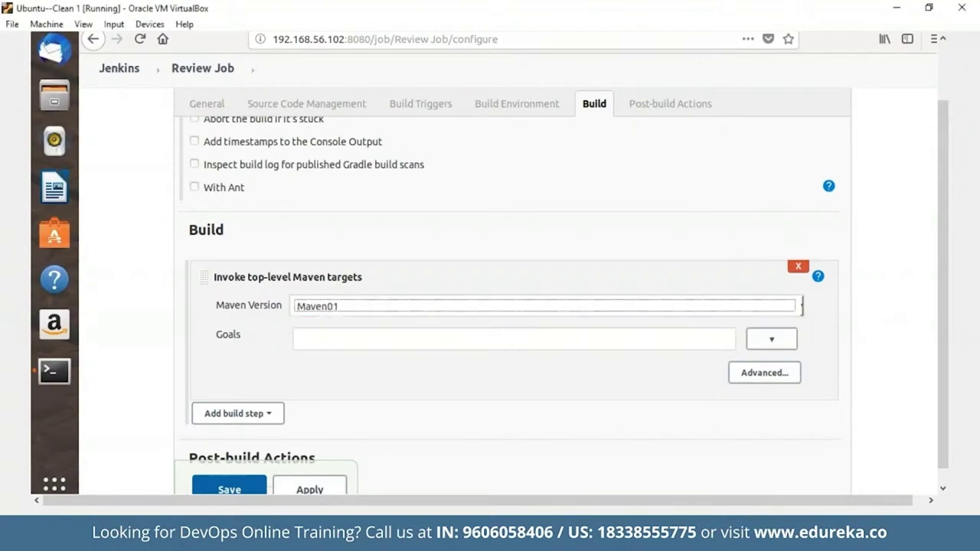
left_click(298, 339)
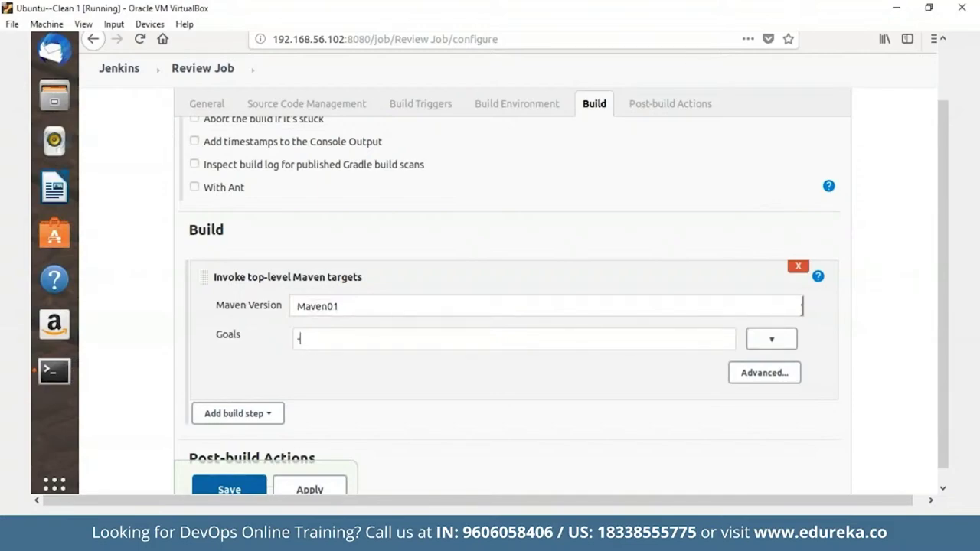
type("-P matrix pmd:pmd")
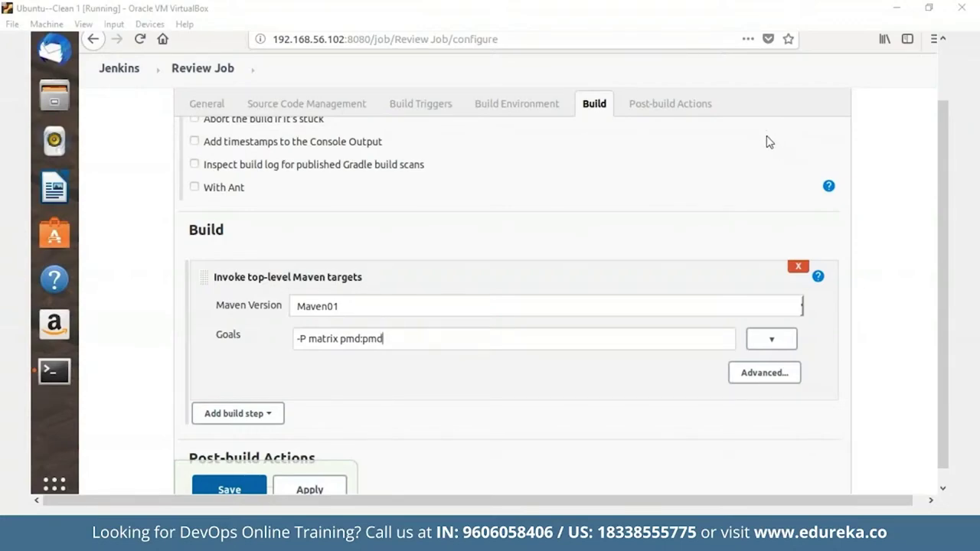
Add a Publish HTML reports post-build action to Review Job and save the configuration
left_click(670, 103)
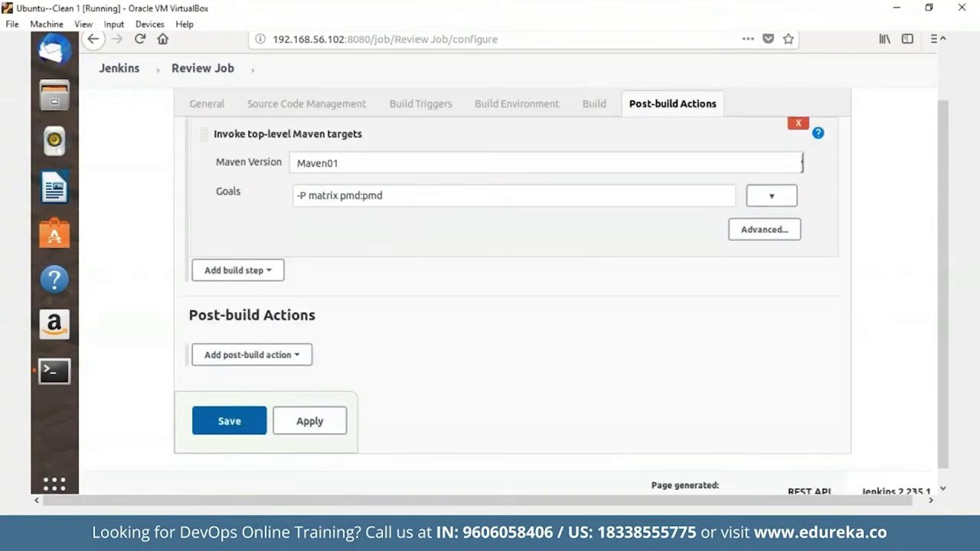
left_click(251, 354)
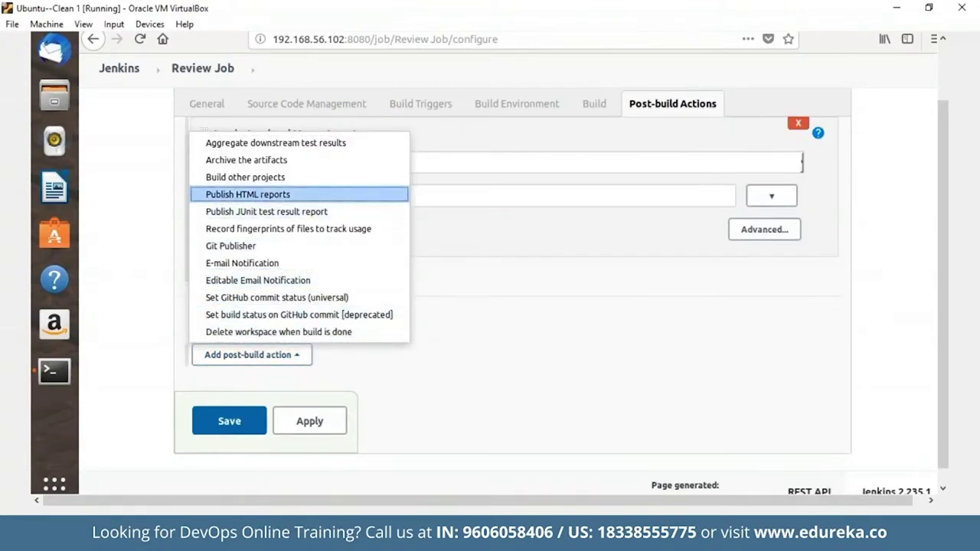
left_click(247, 194)
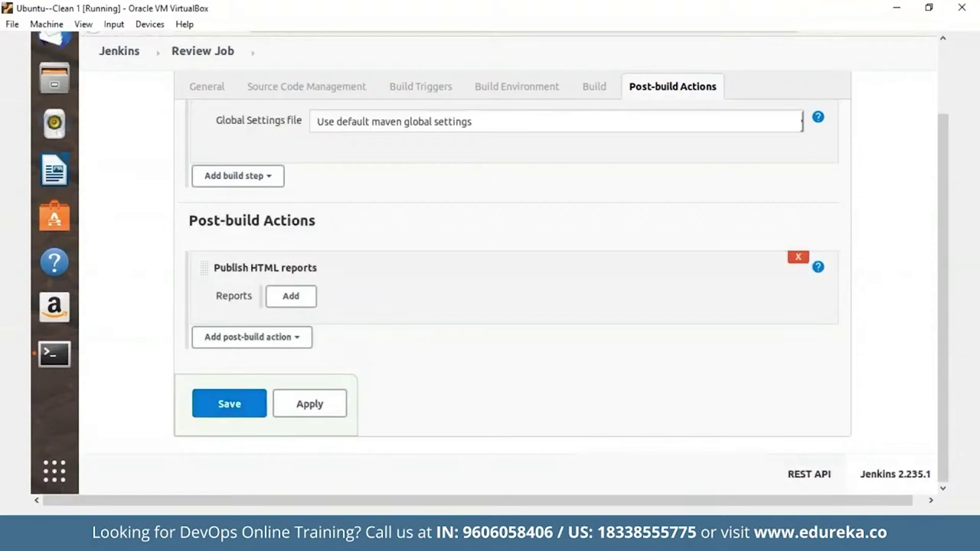
left_click(255, 399)
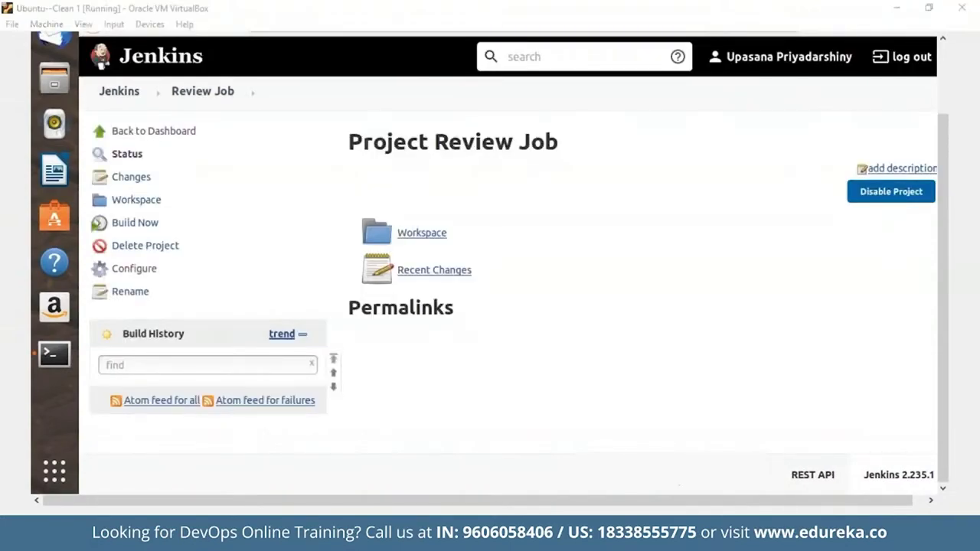
Start a build of Review Job and review the console output of build #1
left_click(135, 222)
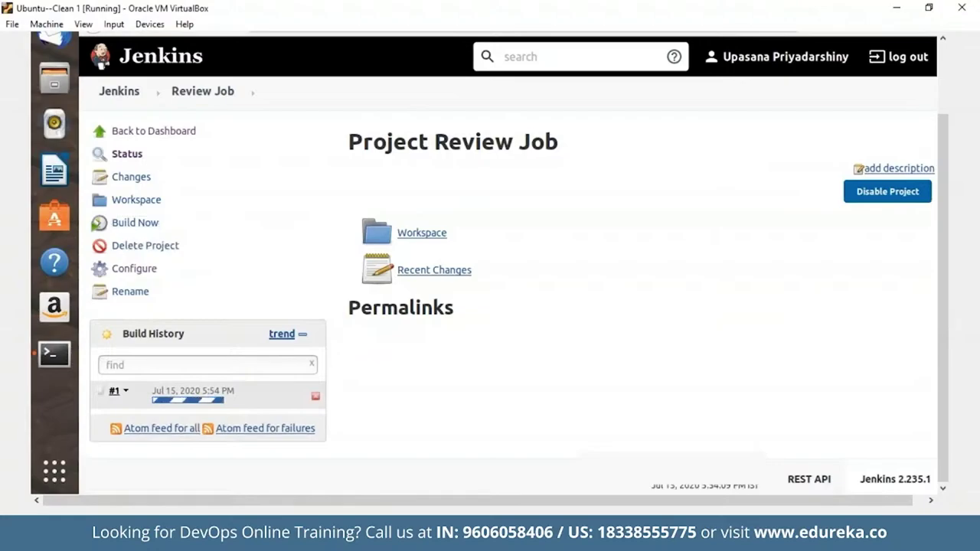
left_click(125, 391)
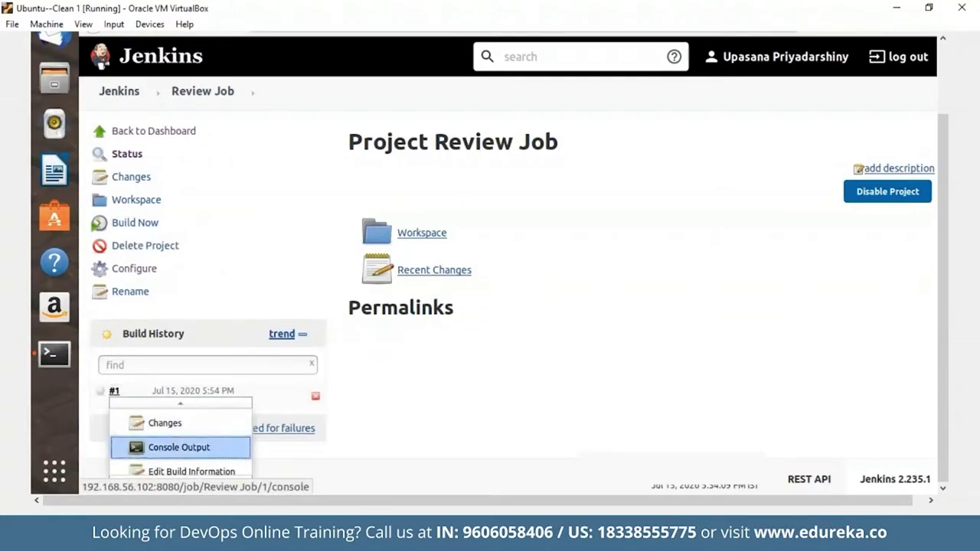
left_click(179, 447)
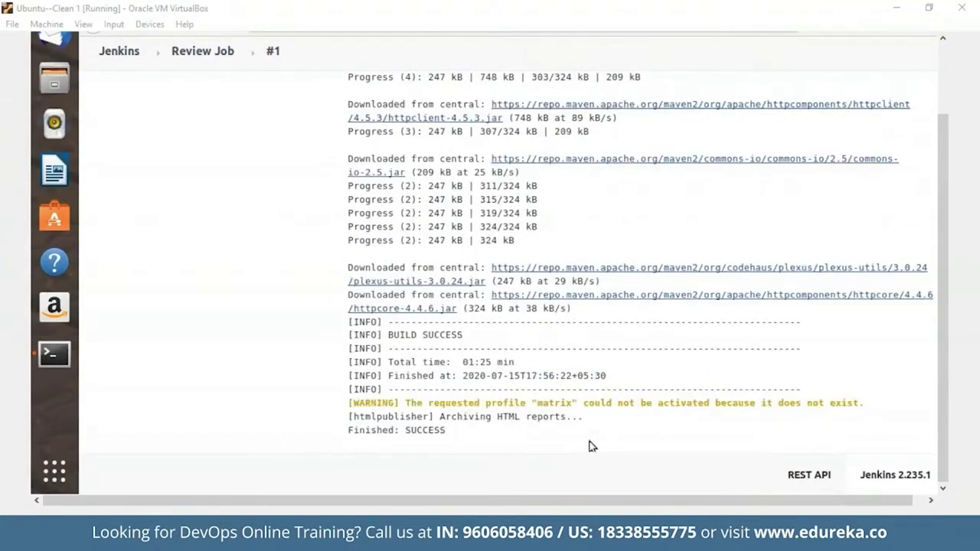
left_click(947, 302)
key("F11")
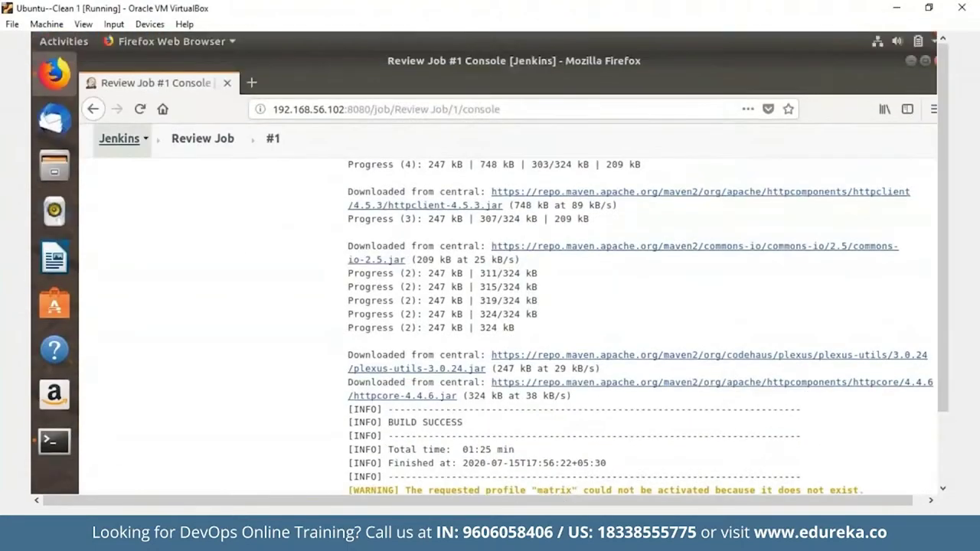
Reconfigure Review Job with the Maven goals -P metrics pmd:pmd and a Publish HTML reports post-build action, and save it
left_click(202, 137)
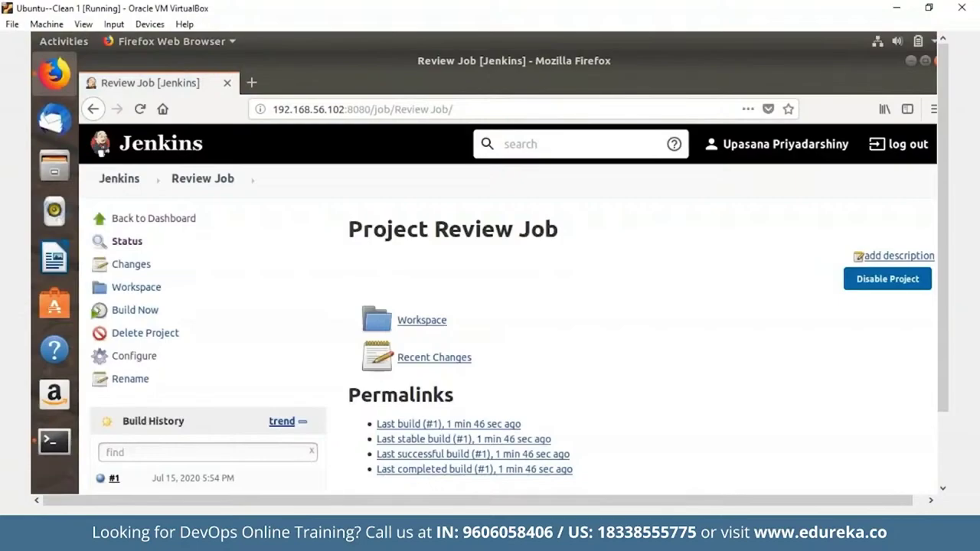
left_click_drag(945, 350, 945, 446)
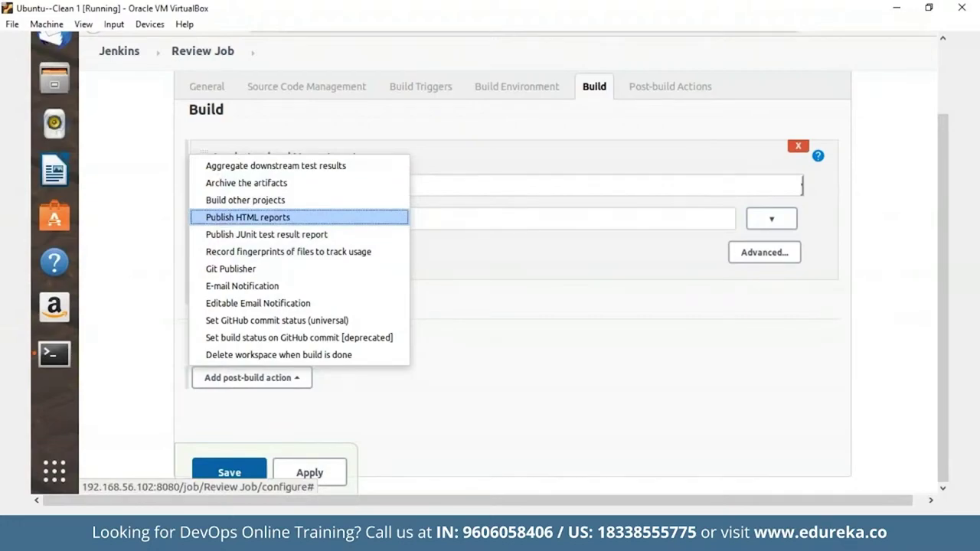
left_click(248, 217)
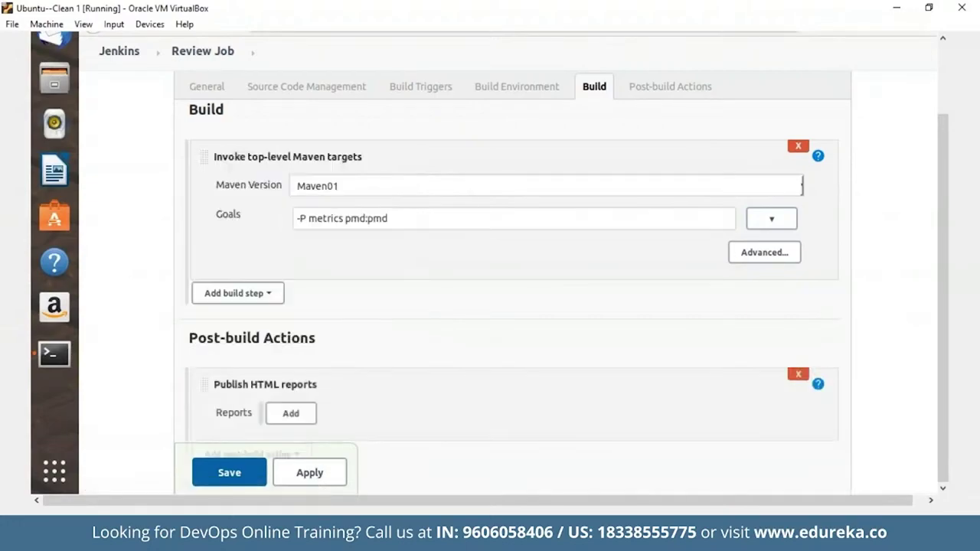
left_click(309, 472)
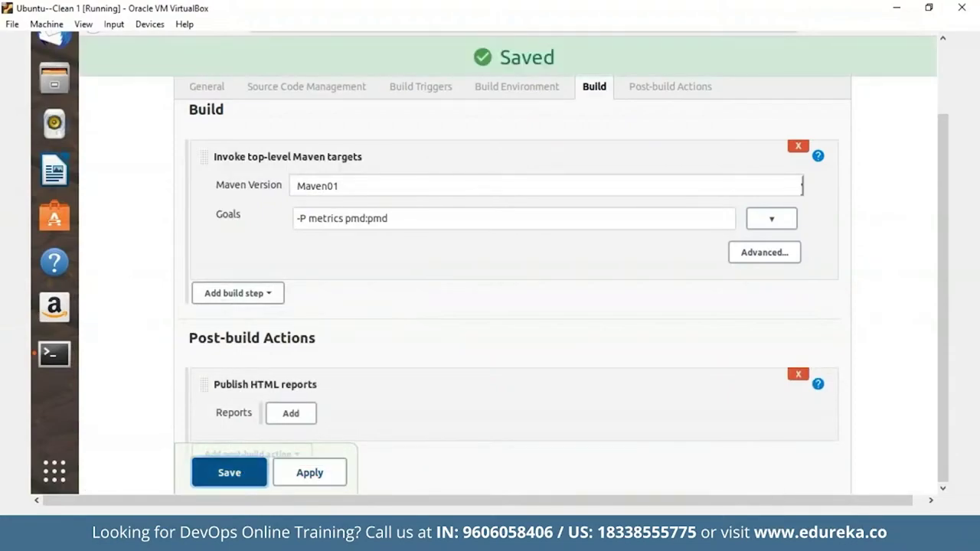
left_click(229, 472)
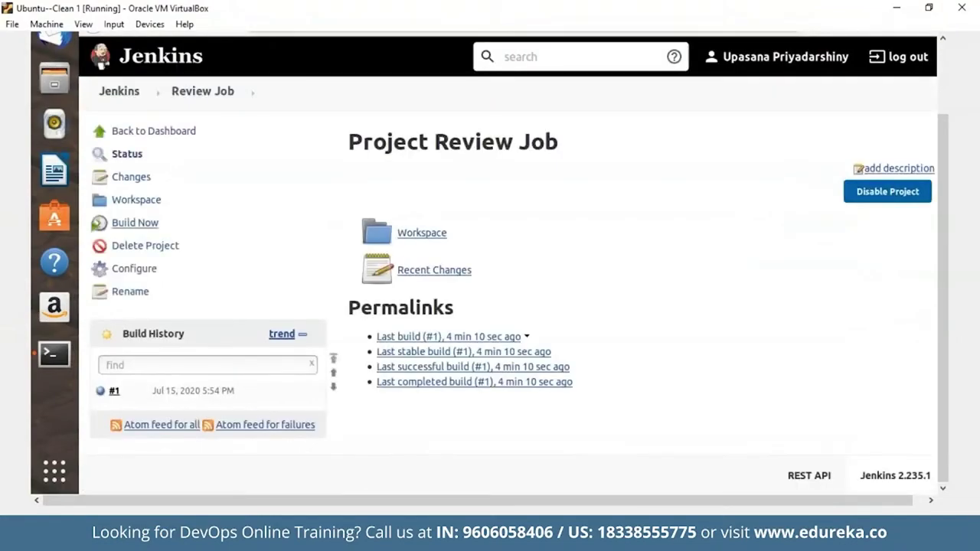
Build Review Job again and open the console output of build #2
left_click(134, 222)
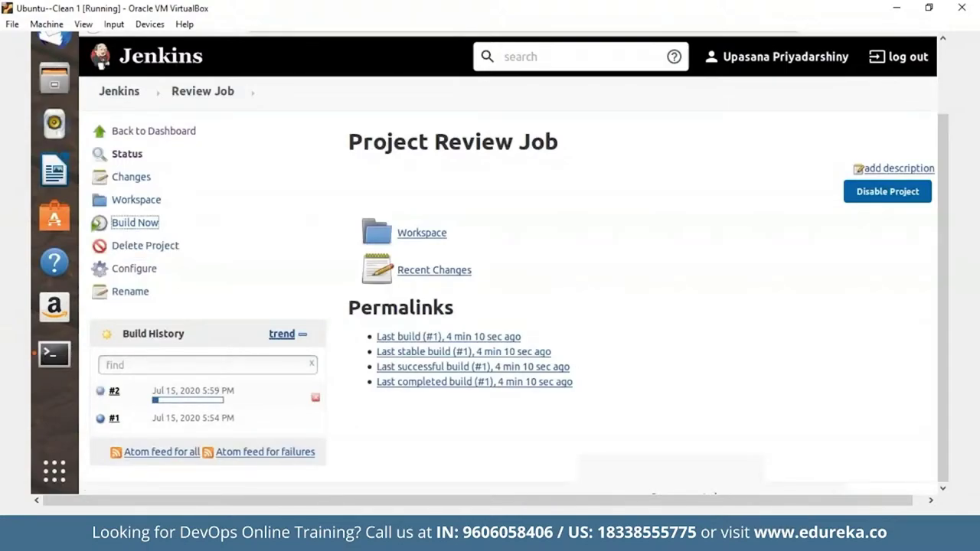
left_click(122, 391)
left_click(178, 447)
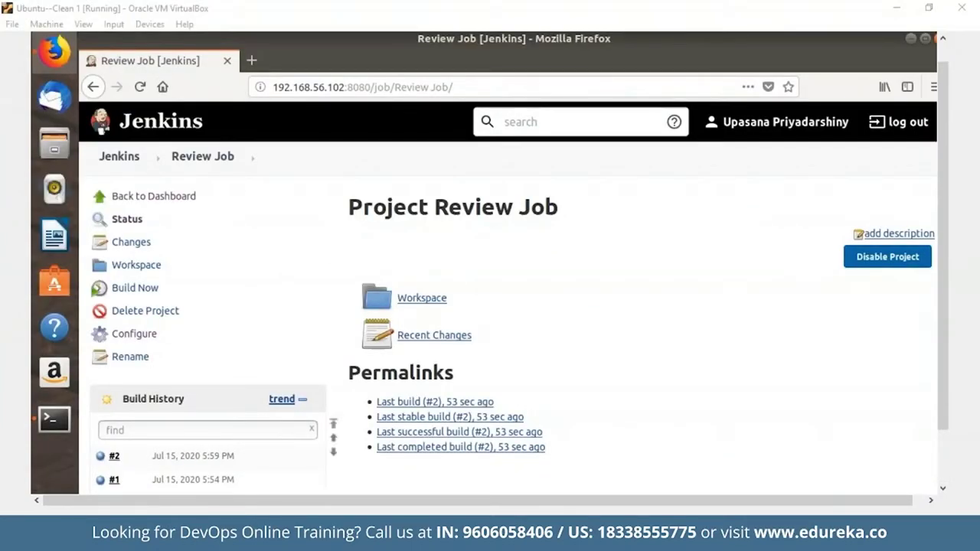
Return to the dashboard and create a new freestyle project named Test Job
left_click(153, 196)
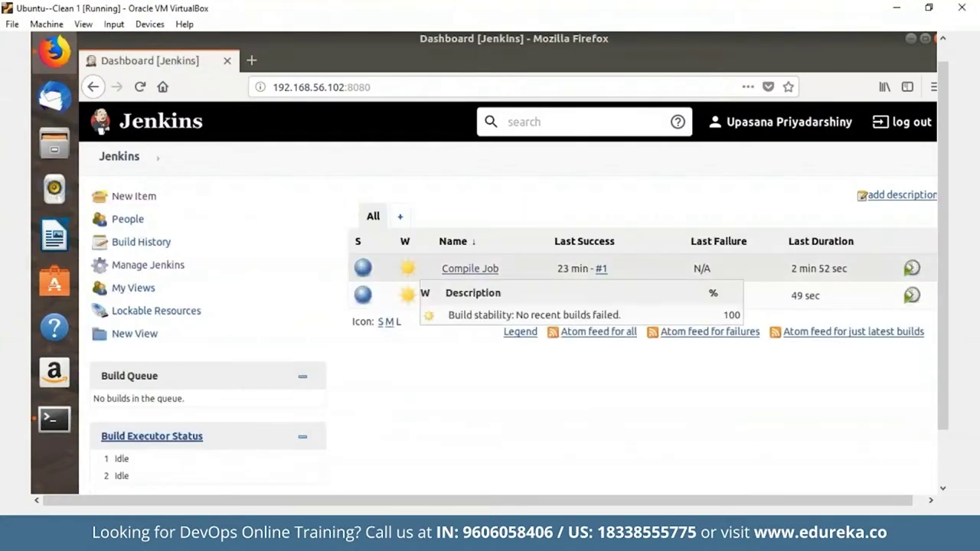
left_click(145, 196)
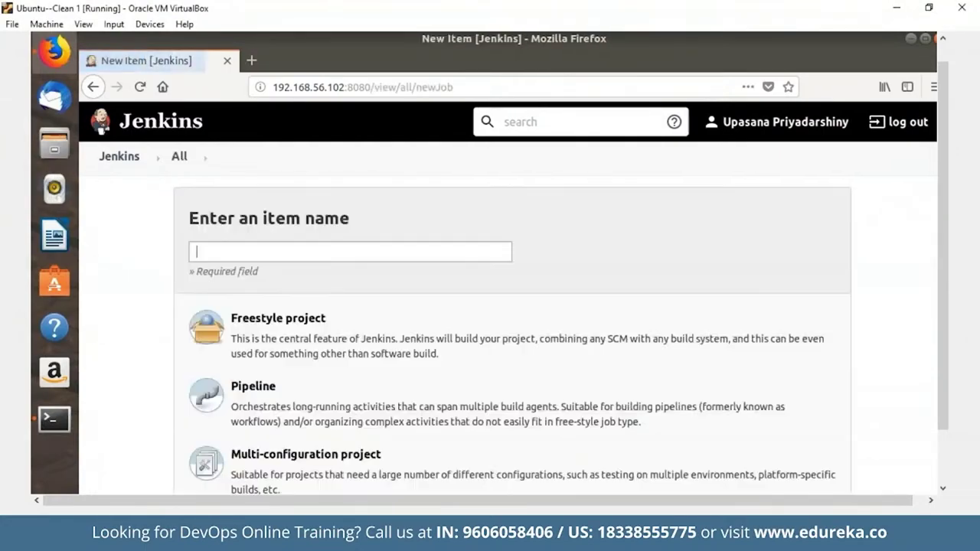
type("T")
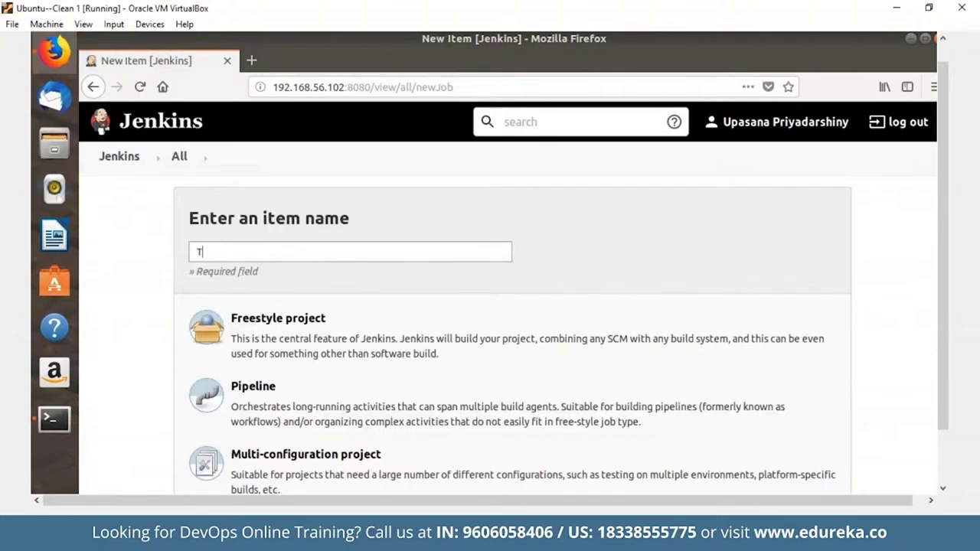
type("est Job")
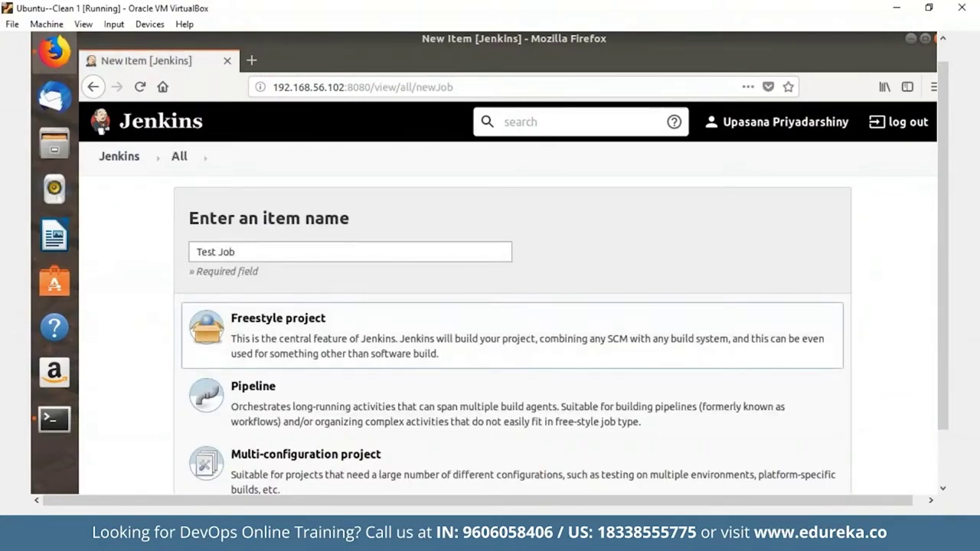
scroll(956, 393, "down", 2)
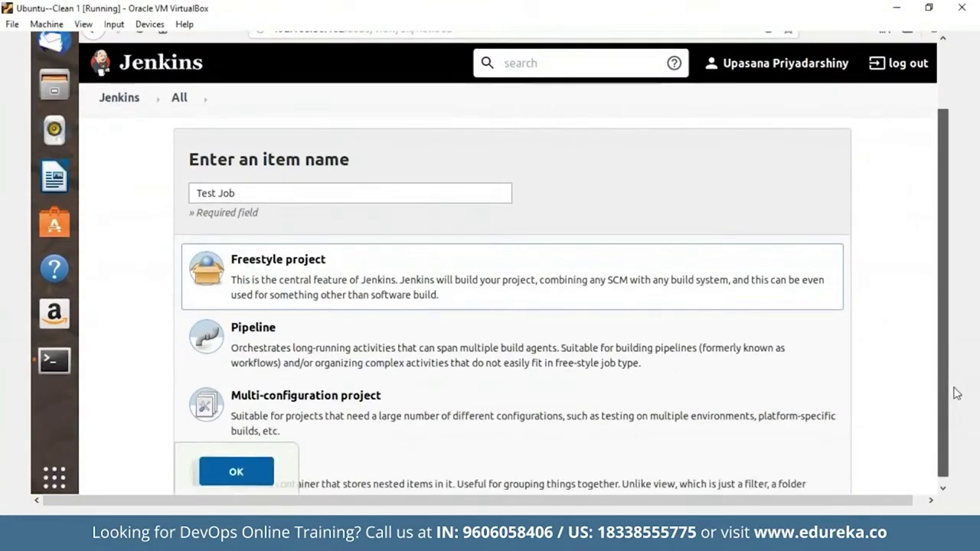
left_click(236, 471)
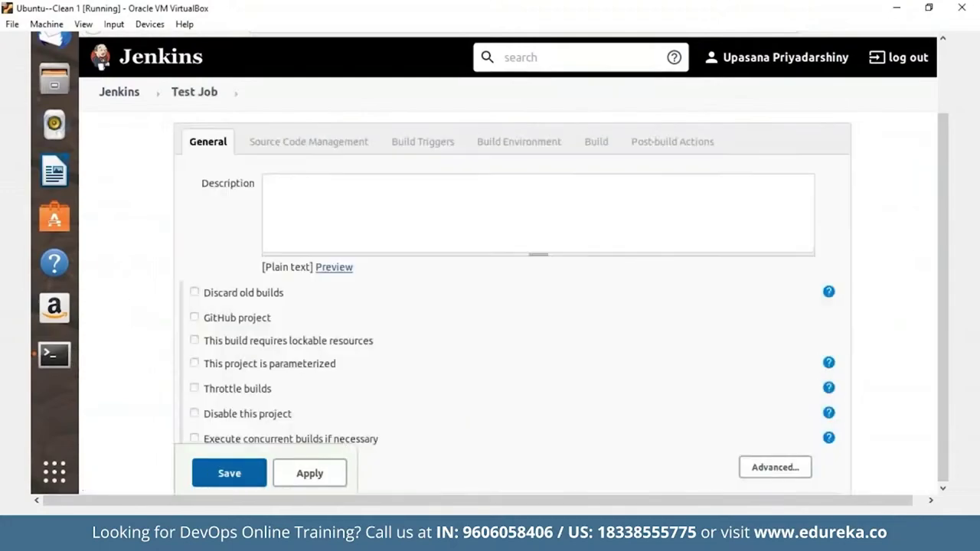
Set Test Job's source code management to Git and enter the GitHub URL of the Demo.git repository
left_click(309, 142)
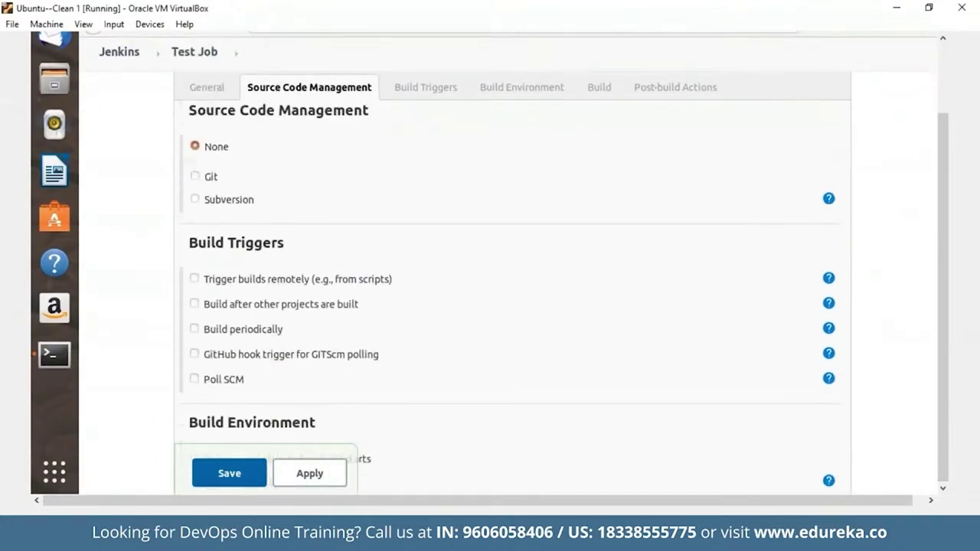
left_click(194, 176)
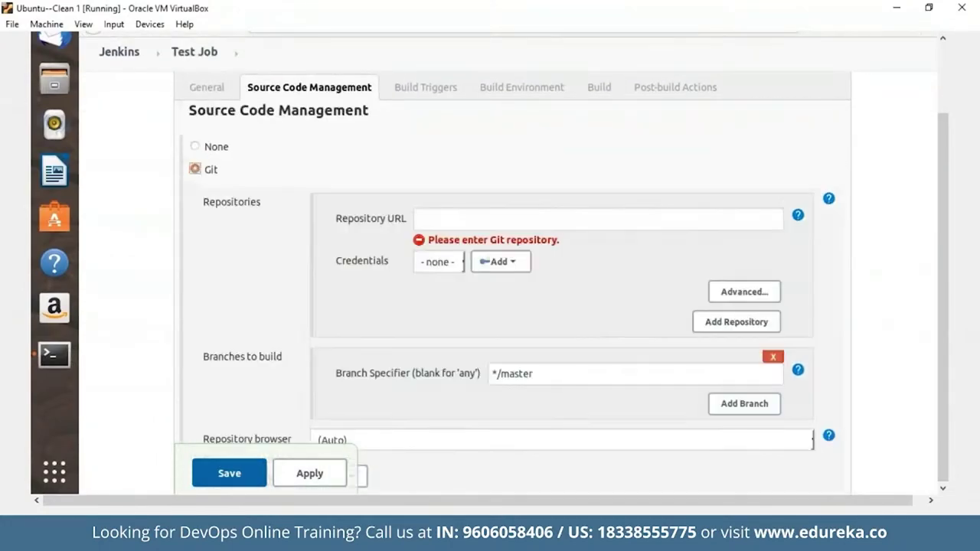
left_click(418, 219)
type("https://github.com/upasanatestgit/Demo.git")
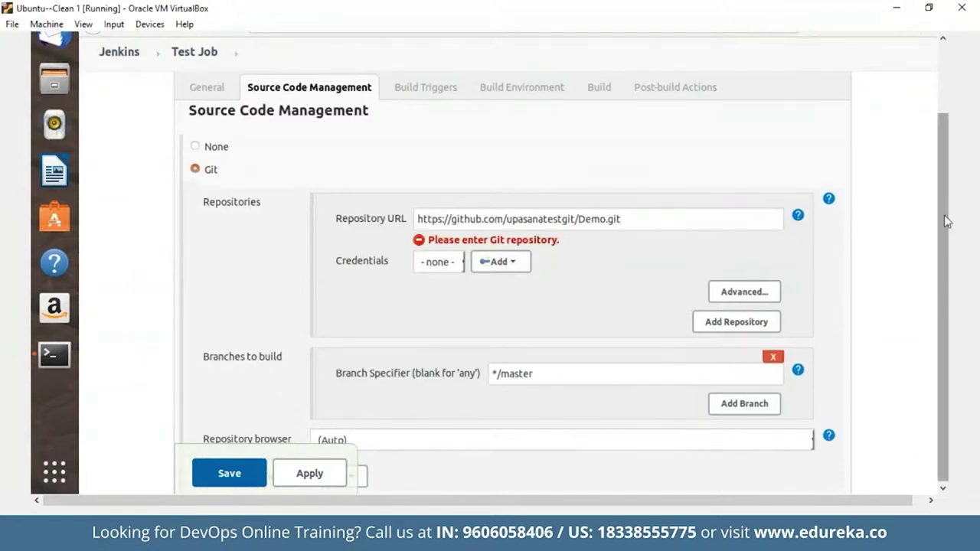
Add an Invoke top-level Maven targets build step using Maven01 with the goal test, and save the Test Job configuration
scroll(939, 169, "up", 3)
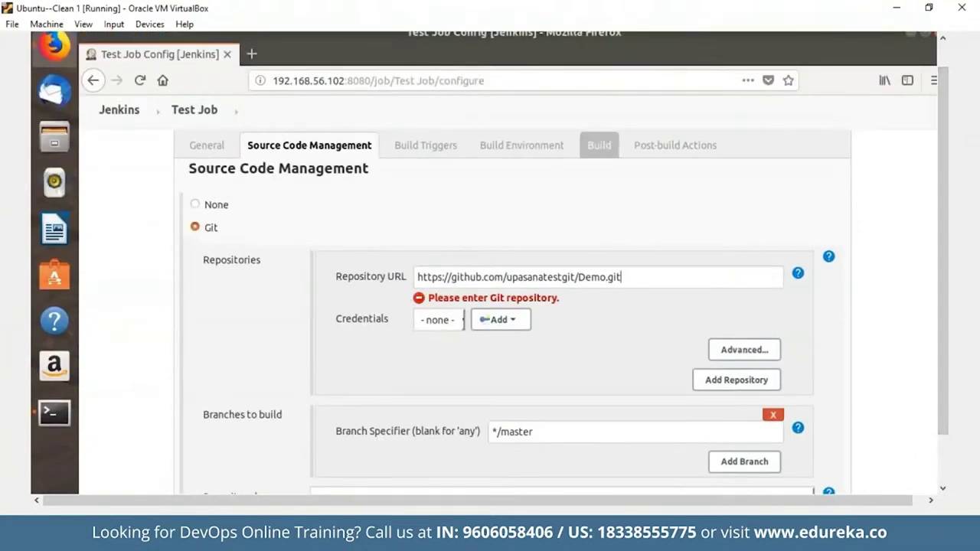
left_click(599, 144)
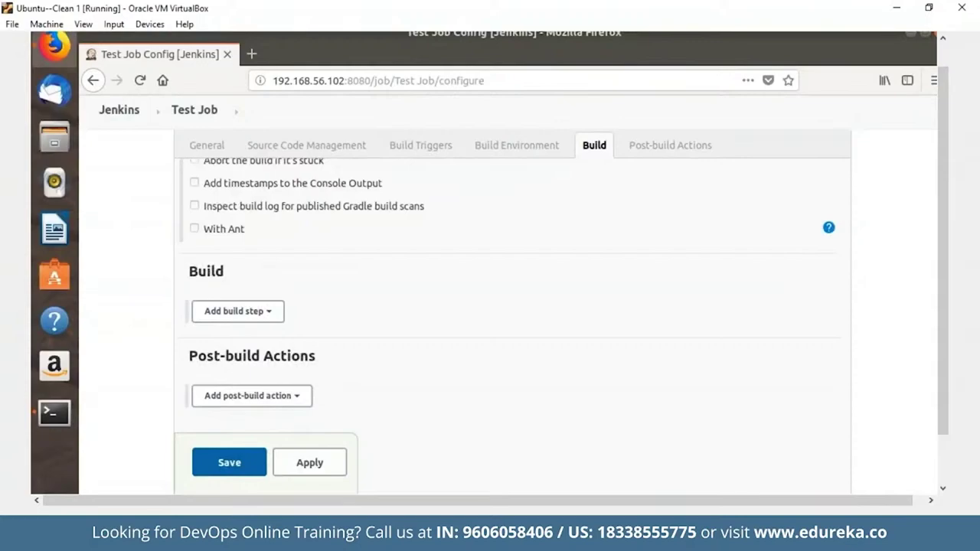
left_click(237, 311)
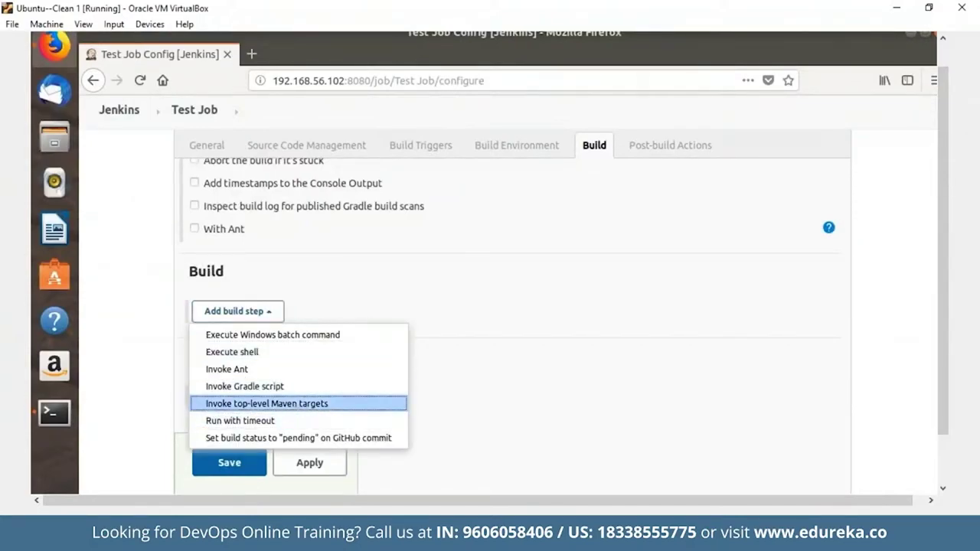
left_click(268, 404)
left_click(544, 347)
left_click(322, 385)
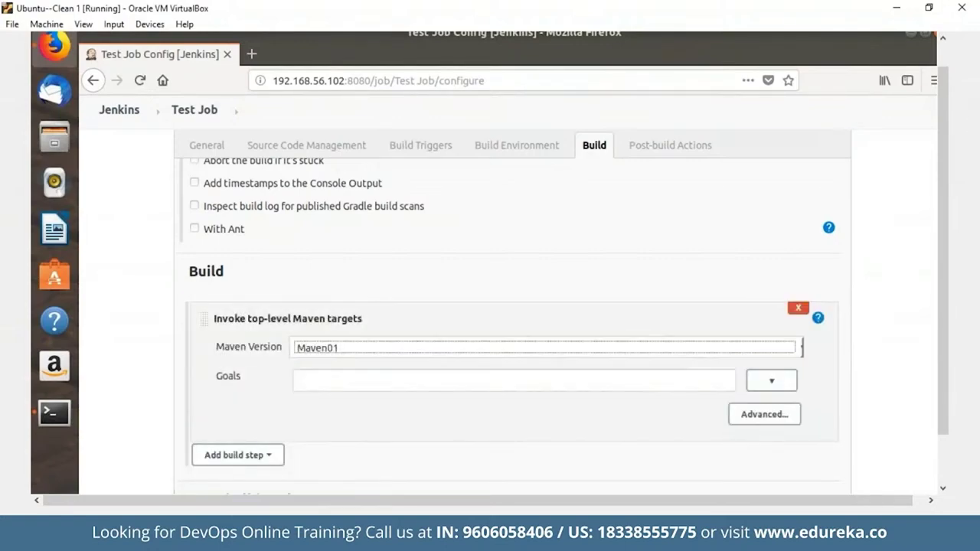
left_click(512, 381)
type("te")
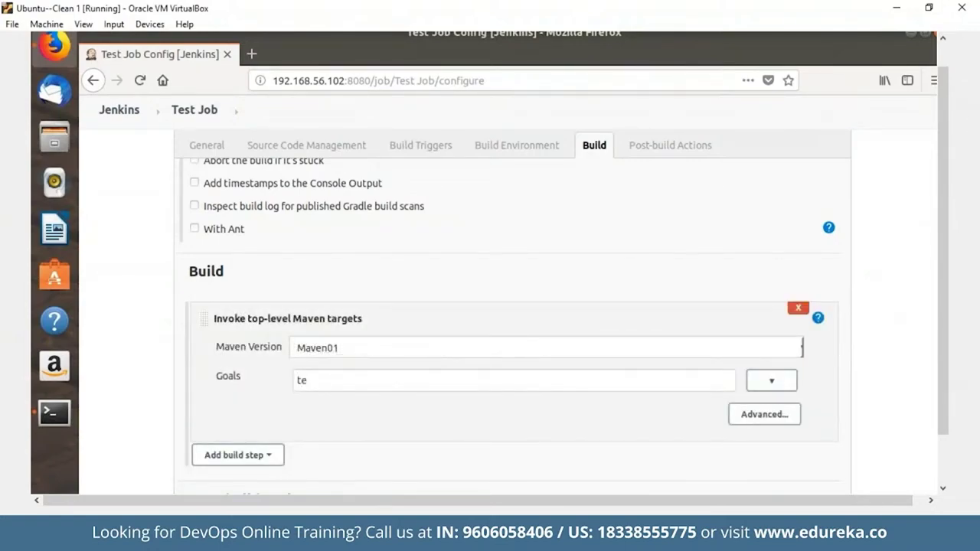
type("st")
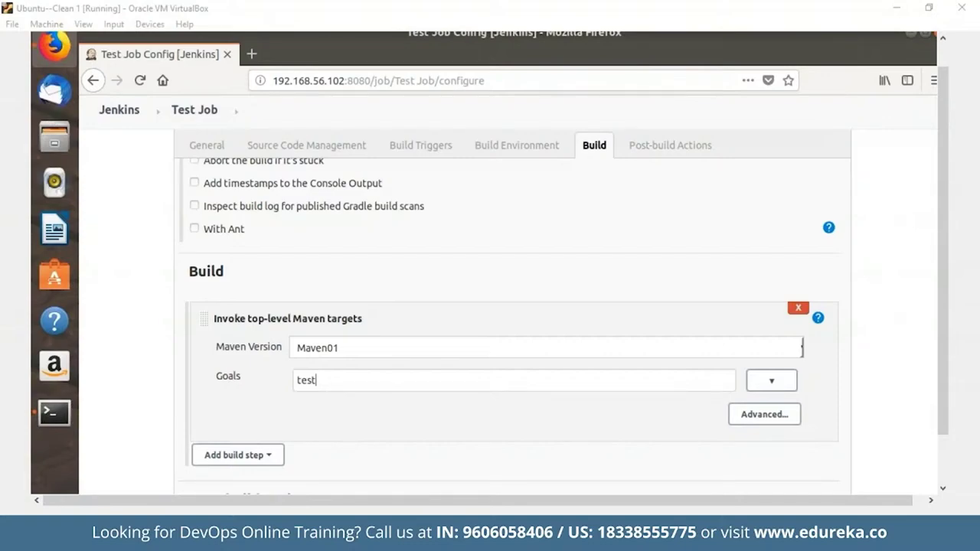
scroll(939, 366, "down", 2)
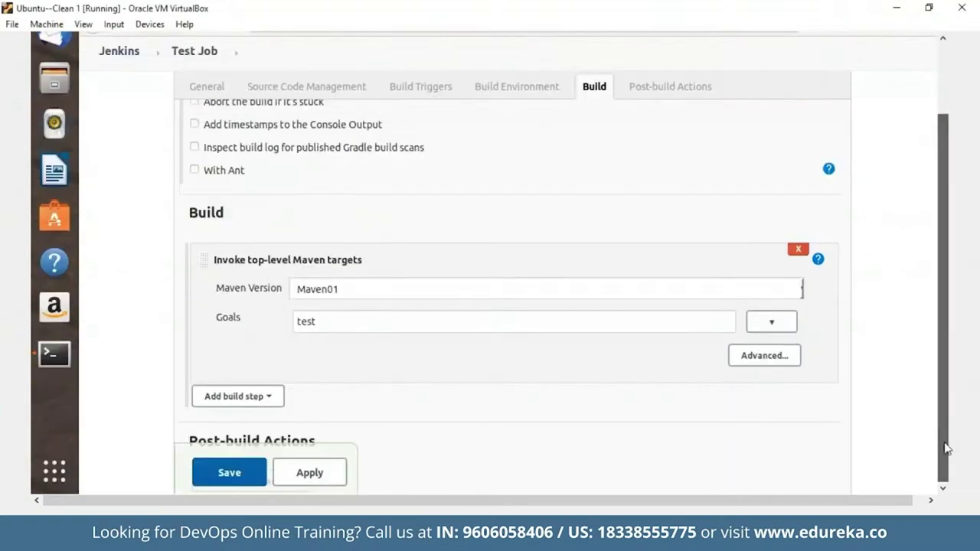
left_click(309, 473)
left_click(229, 473)
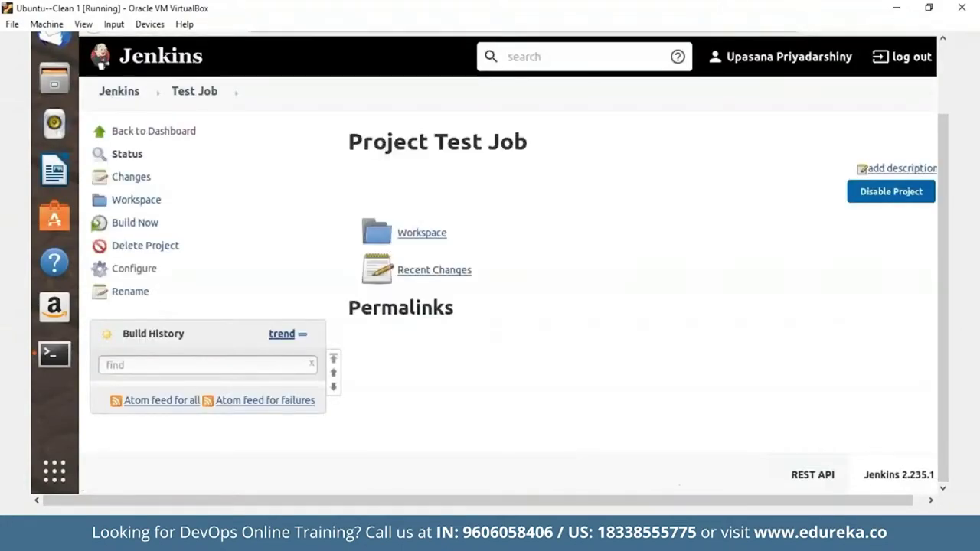
Start a build of Test Job and review the console output of build #1
left_click(134, 222)
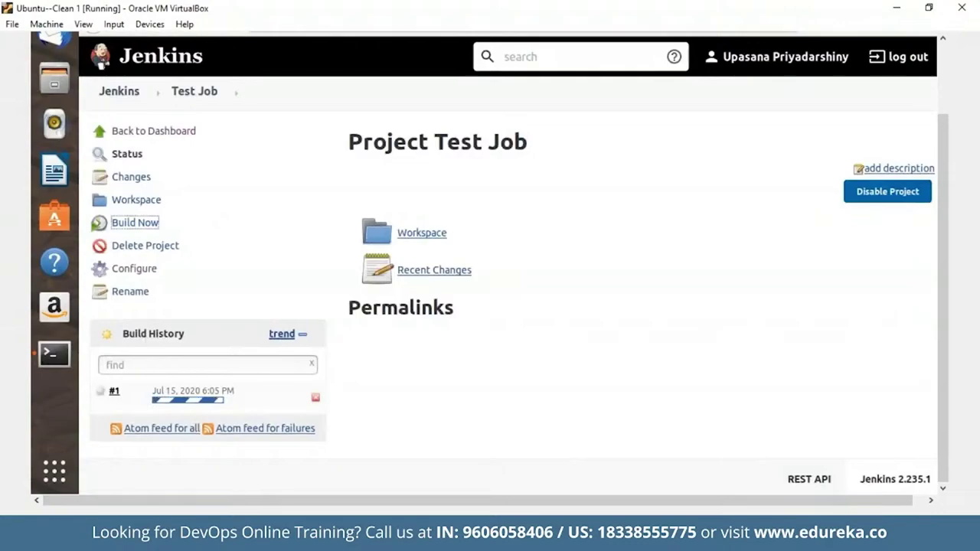
left_click(114, 390)
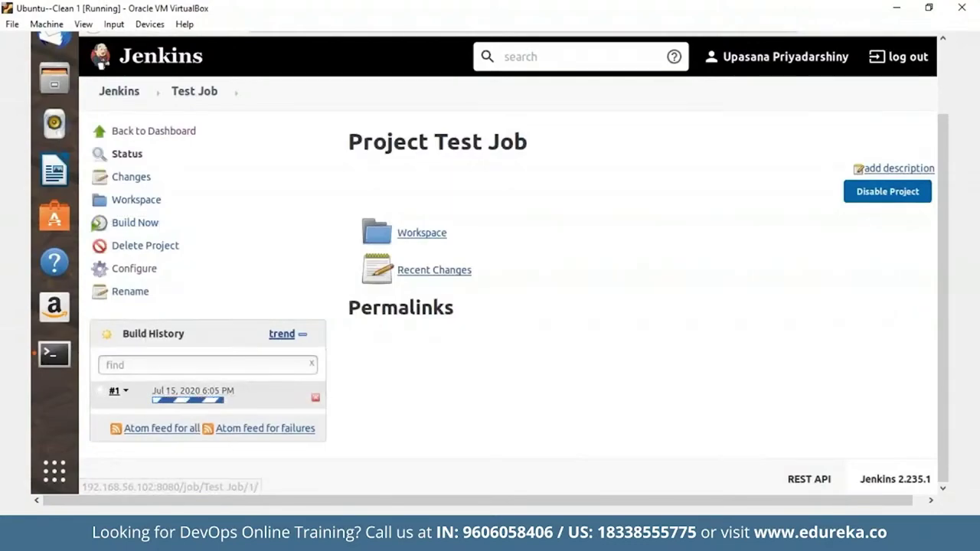
left_click(125, 390)
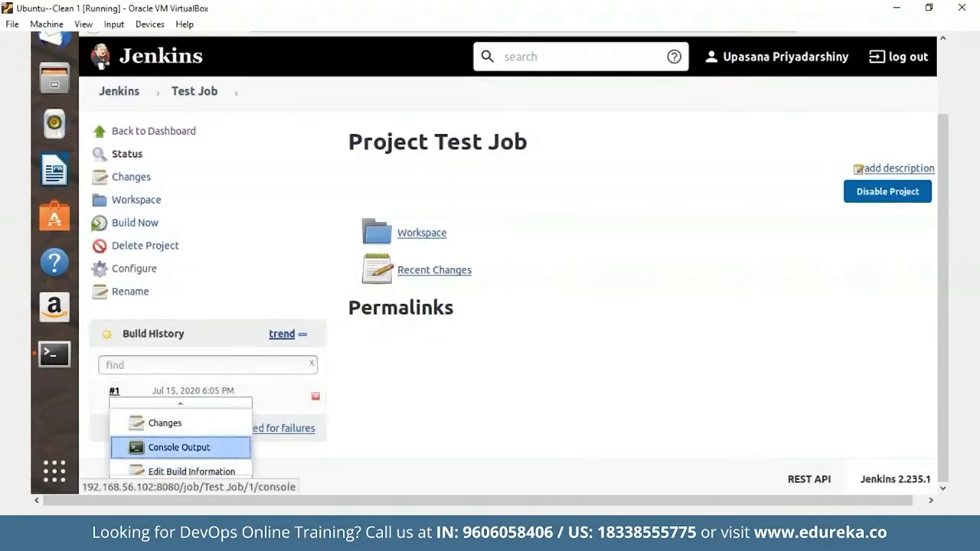
left_click(179, 448)
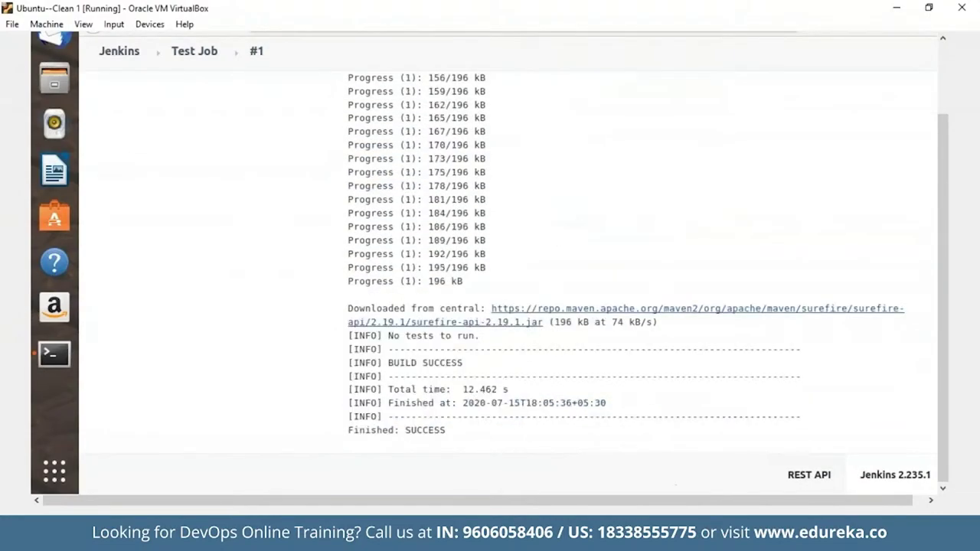
key("F11")
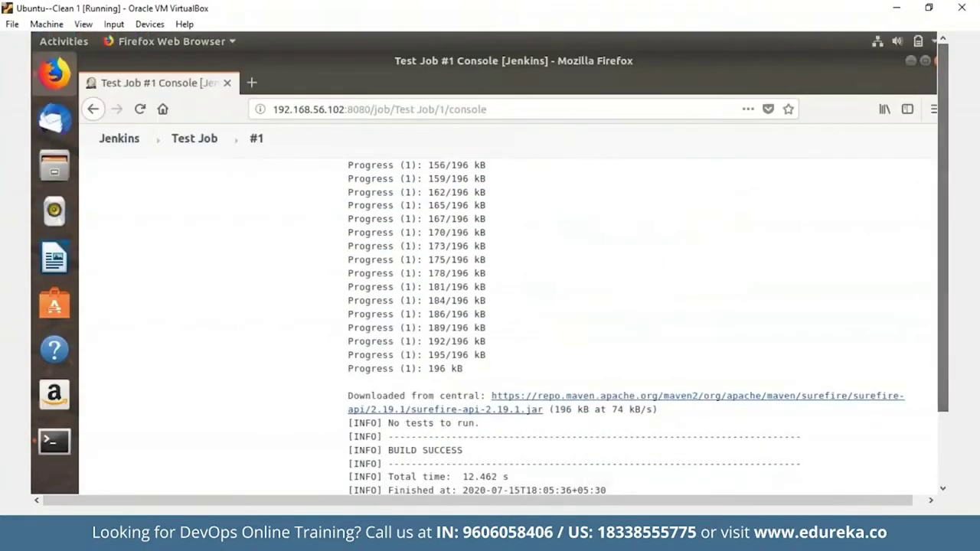
From the dashboard, create a new view of type Build Pipeline View named Edureka Pipeline
left_click(120, 138)
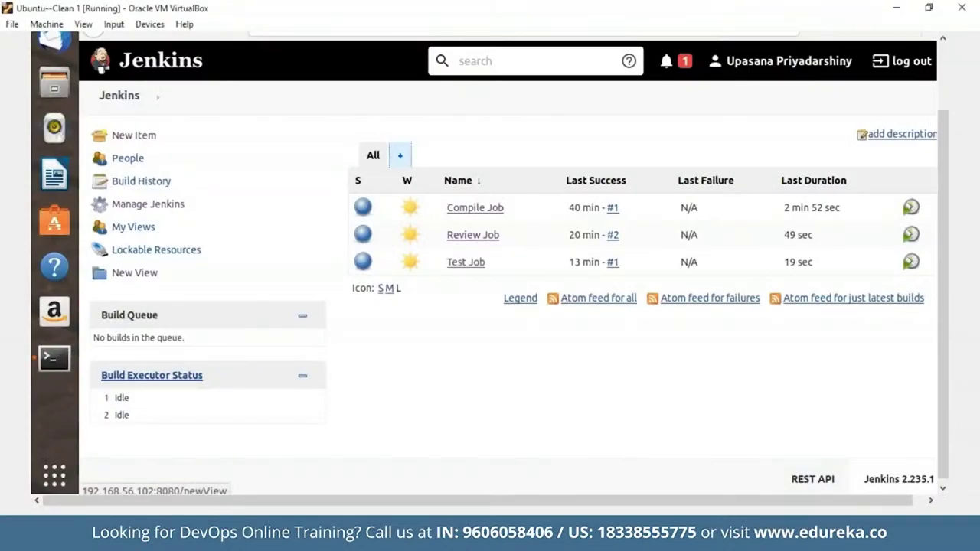
left_click(135, 272)
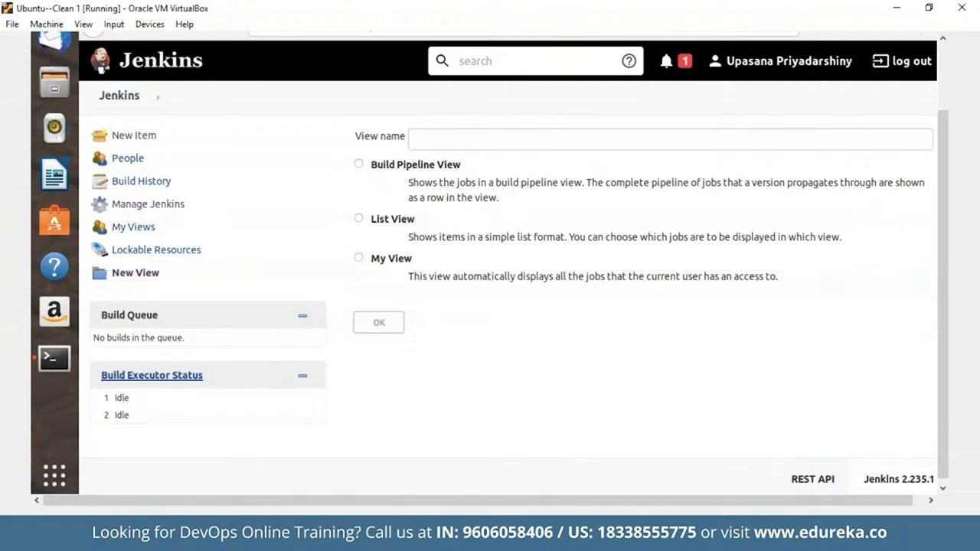
left_click(358, 164)
type("Edureka Pipelone")
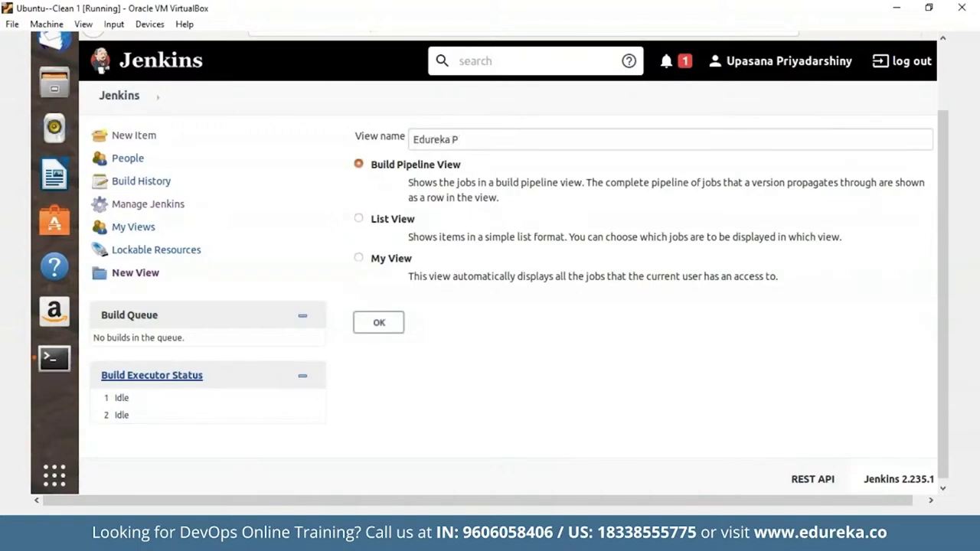
key("BackSpace")
key("BackSpace")
key("BackSpace")
type("ine")
left_click(378, 323)
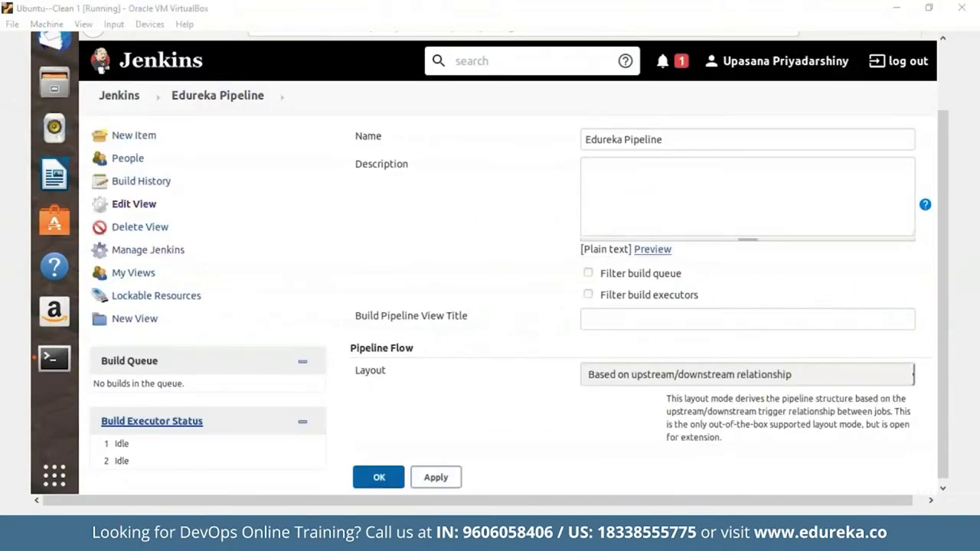
Choose Compile Job as the initial job in the pipeline view's upstream/downstream configuration
scroll(953, 243, "down", 3)
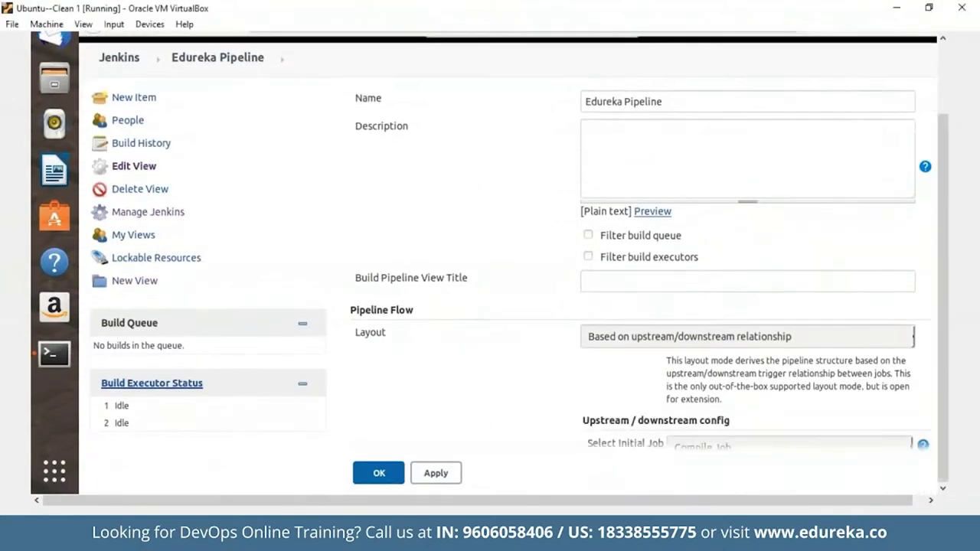
scroll(642, 280, "down", 8)
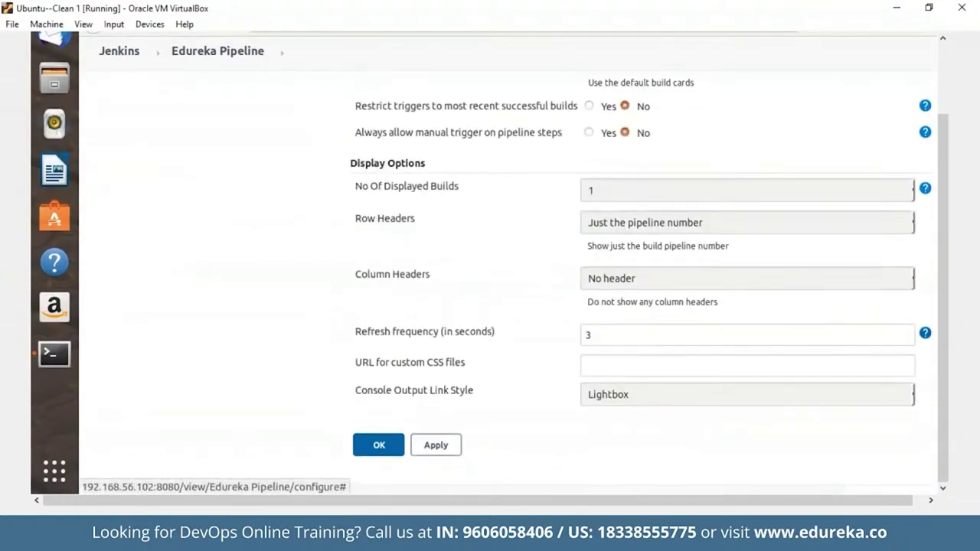
scroll(642, 280, "up", 3)
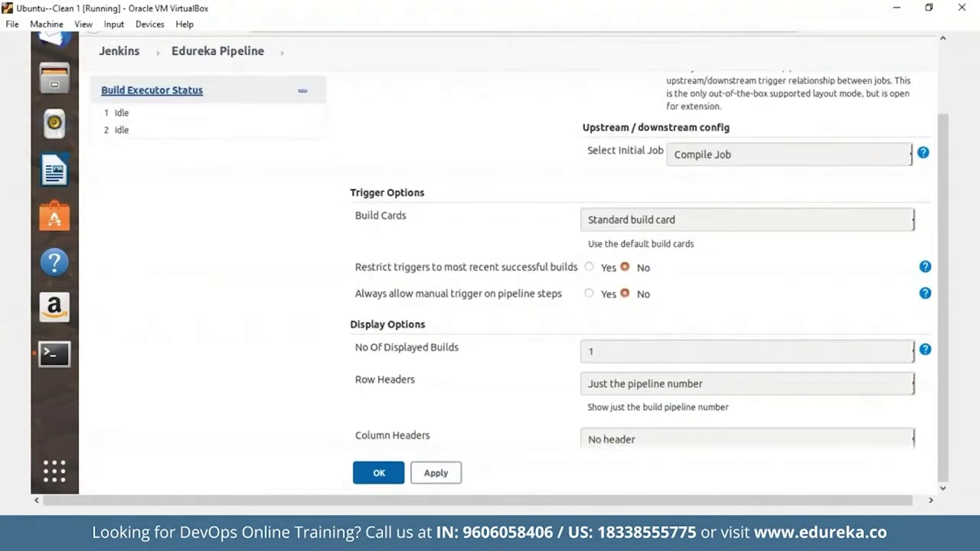
left_click(788, 154)
key("Down")
key("Down")
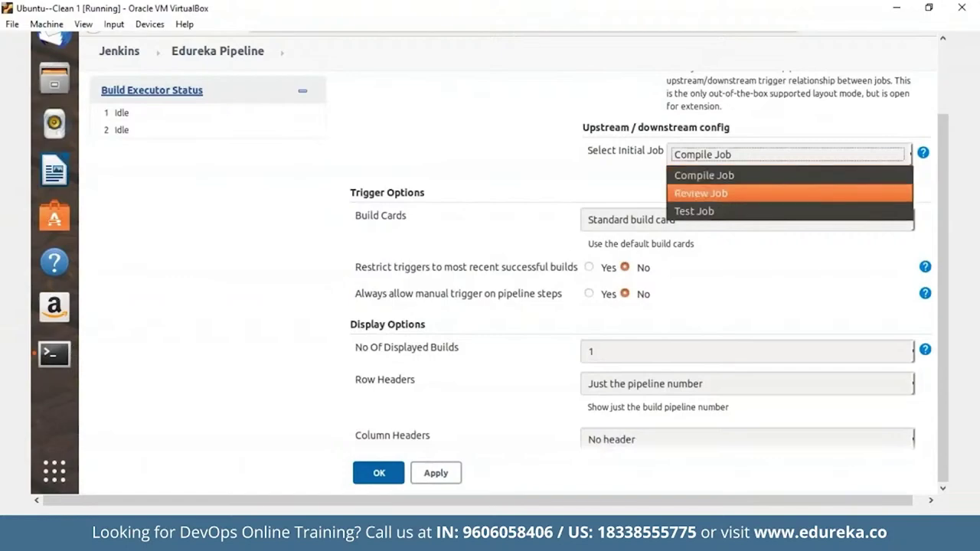
key("Up")
key("Up")
key("Down")
key("Down")
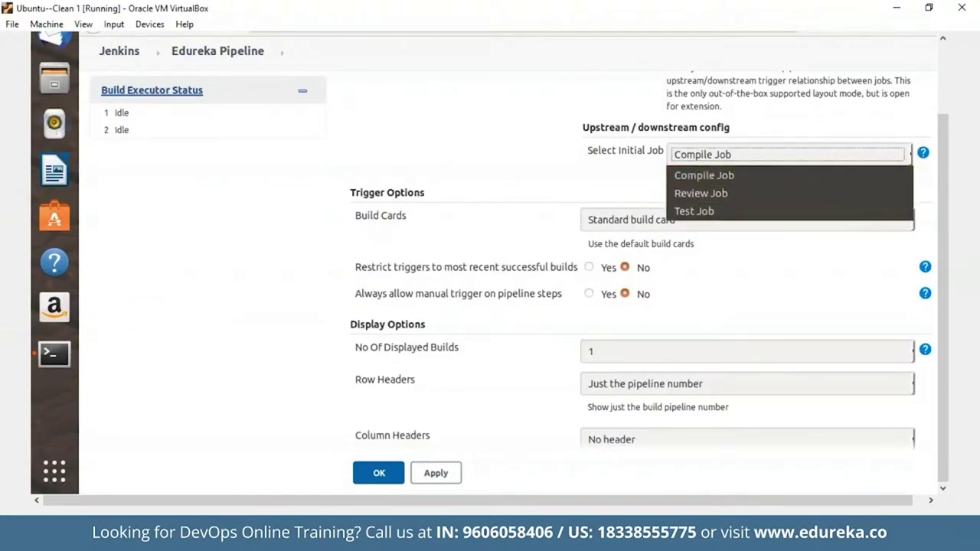
key("Up")
key("Up")
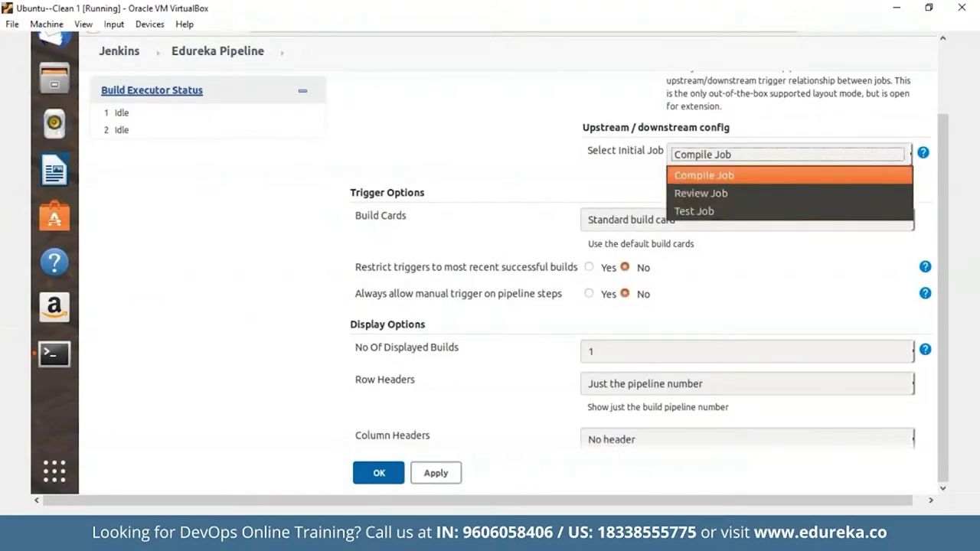
key("Return")
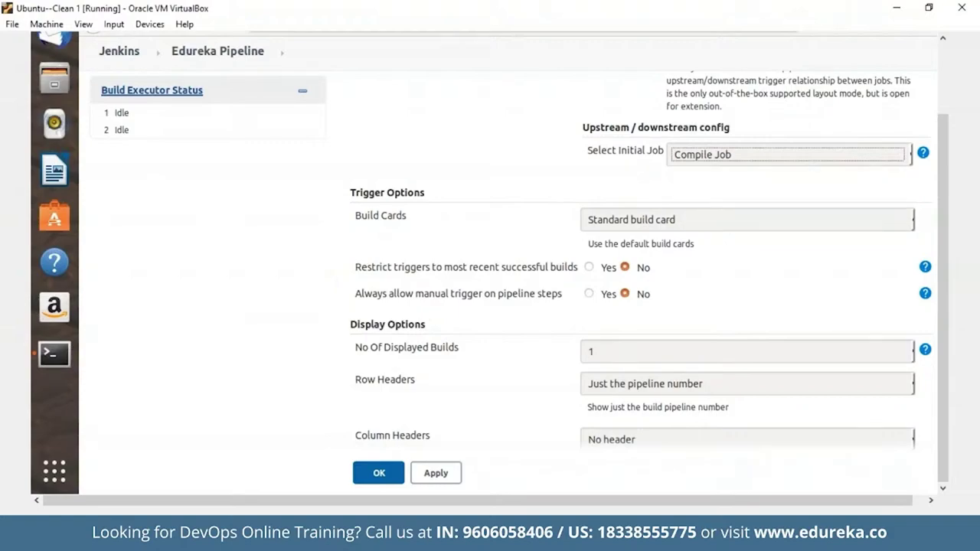
Set the pipeline view's number of displayed builds to 5 and check the remaining display options
left_click(747, 350)
key("Down")
key("Down")
key("Down")
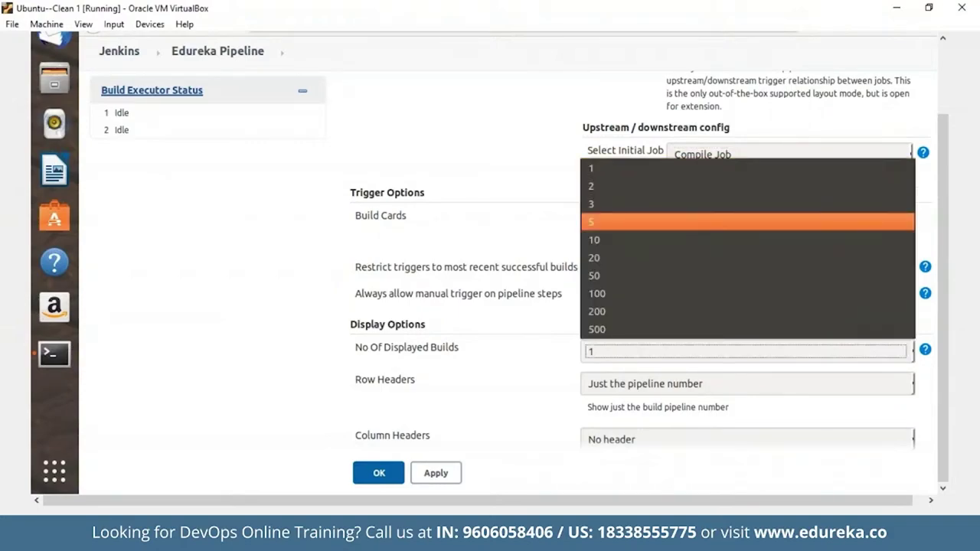
key("Return")
scroll(506, 268, "down", 2)
scroll(506, 268, "down", 3)
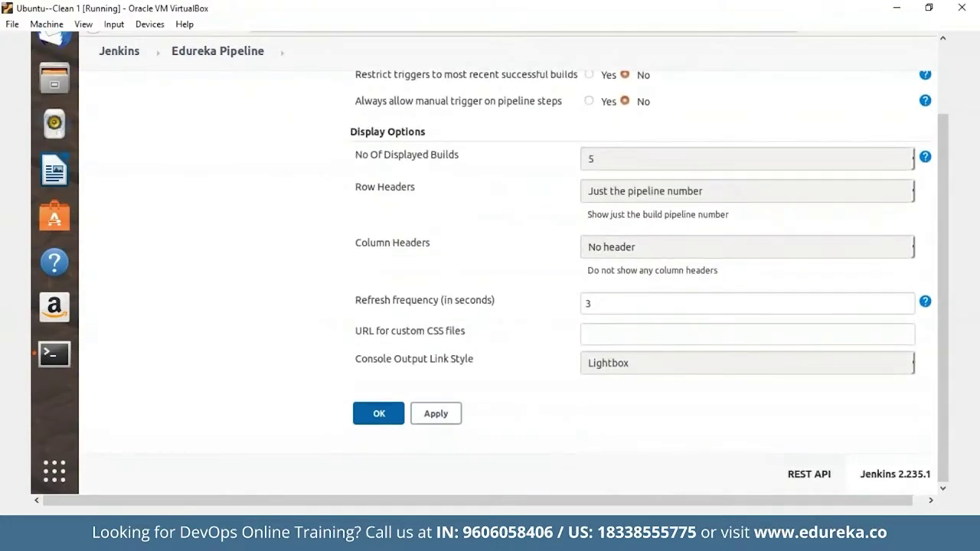
Save the Edureka Pipeline view's settings and open the configuration of Review Job from the dashboard
left_click(378, 413)
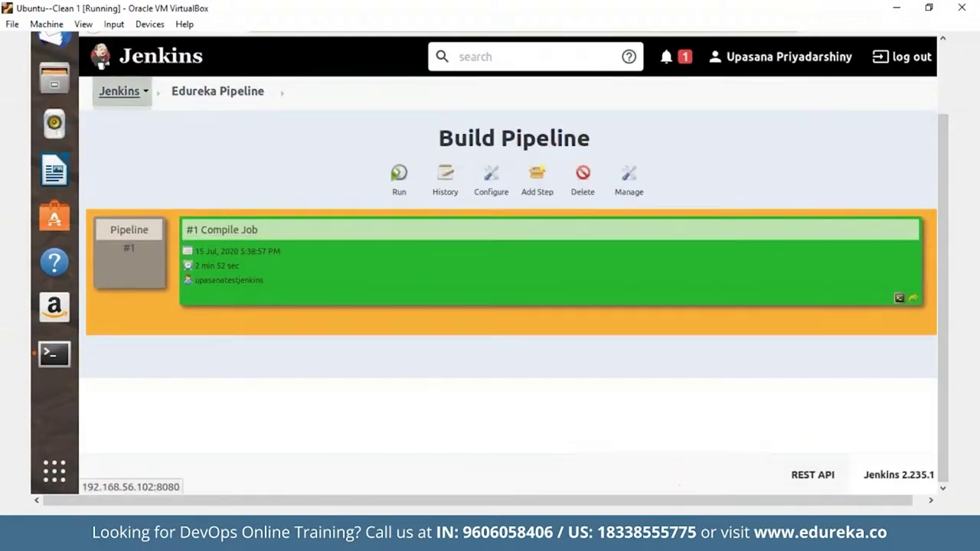
left_click(119, 91)
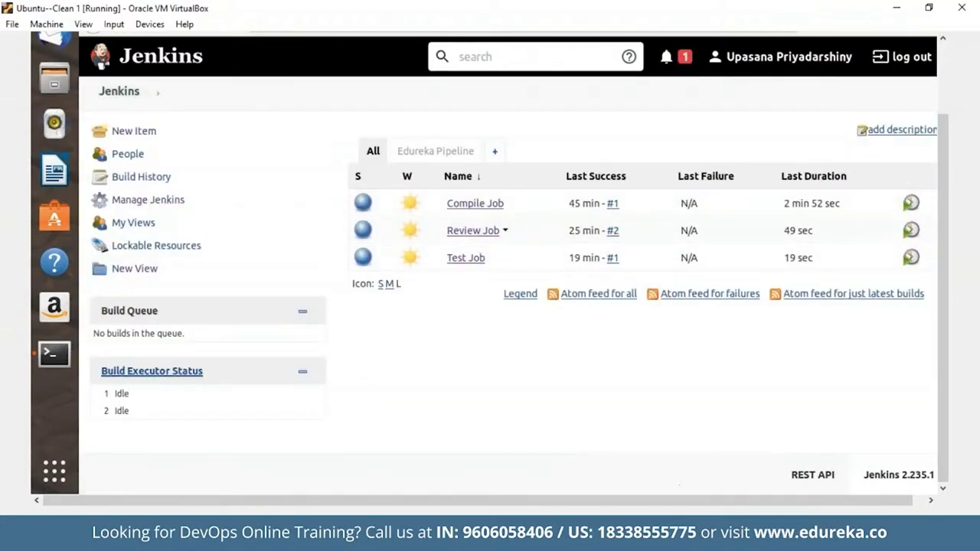
left_click(505, 231)
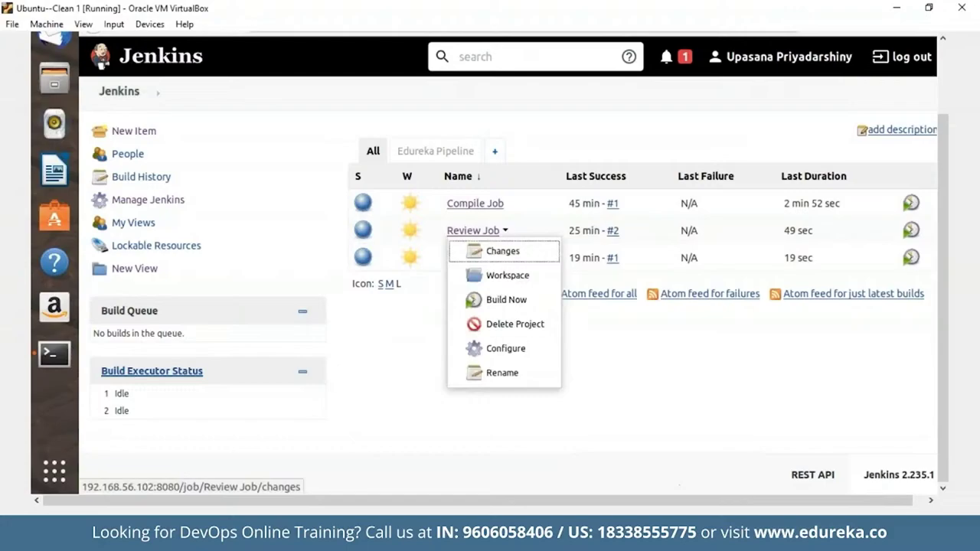
left_click(505, 348)
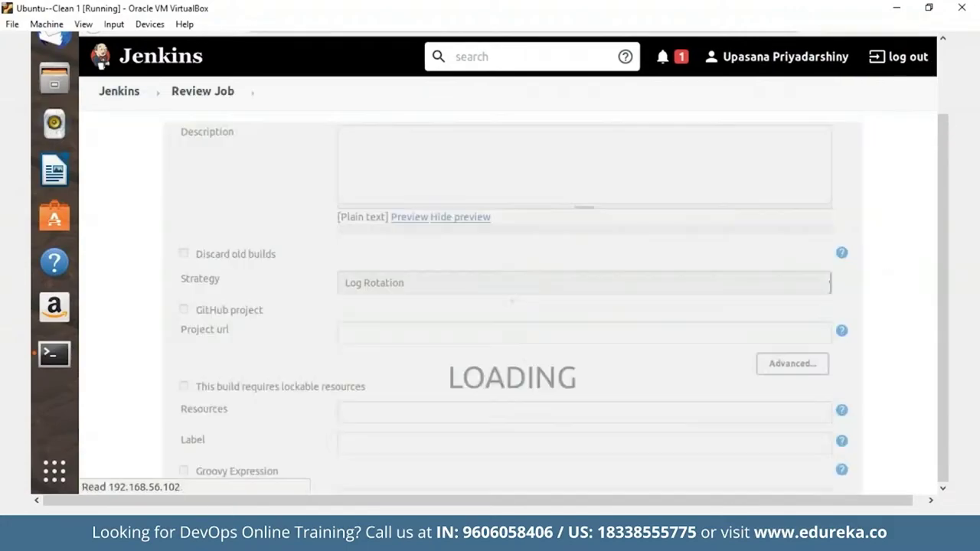
Set Review Job to build after Compile Job, triggering even if the build fails, and save its configuration
left_click(423, 140)
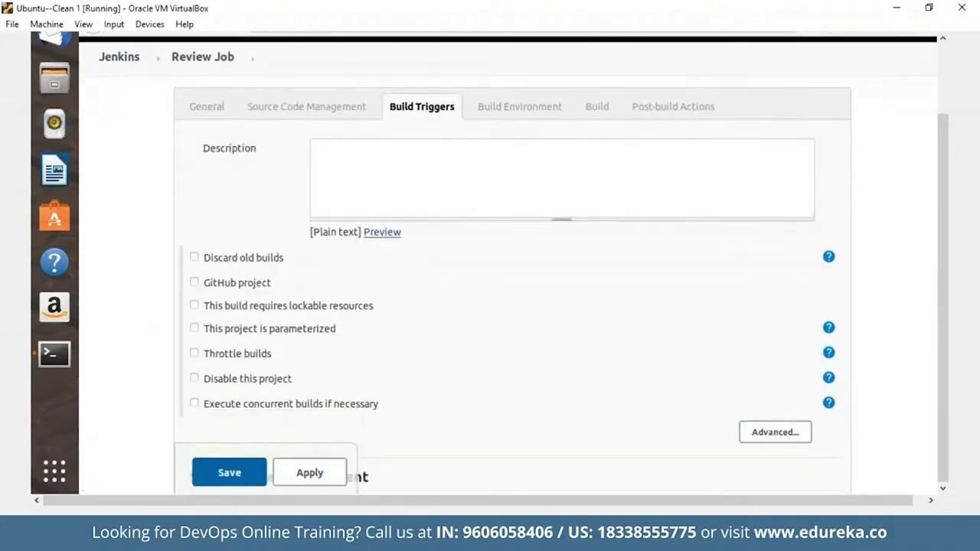
left_click(194, 170)
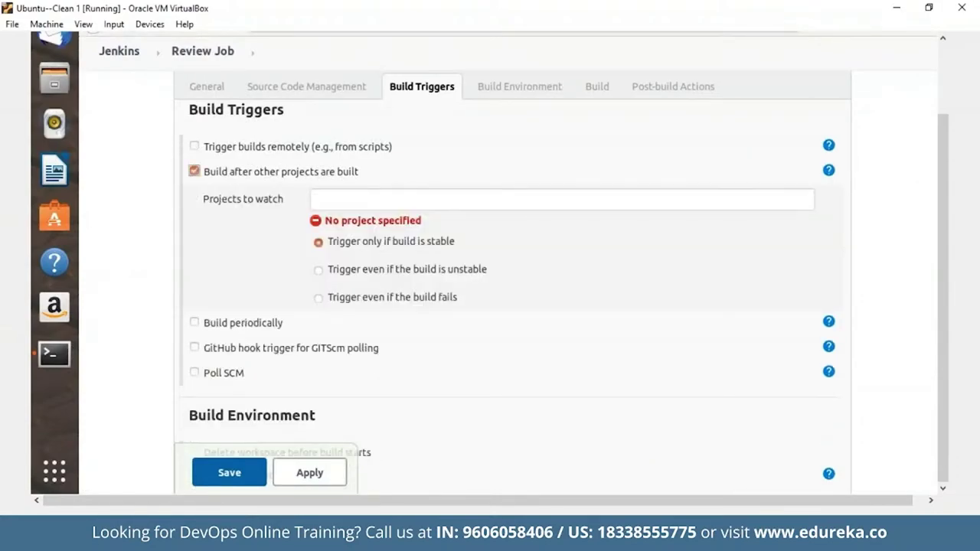
left_click(314, 200)
type("co")
key("Return")
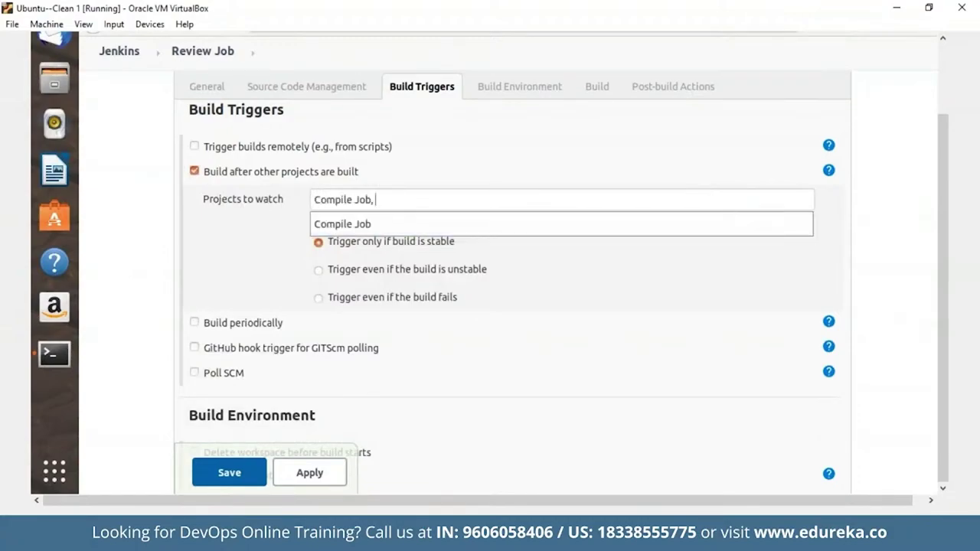
left_click(318, 297)
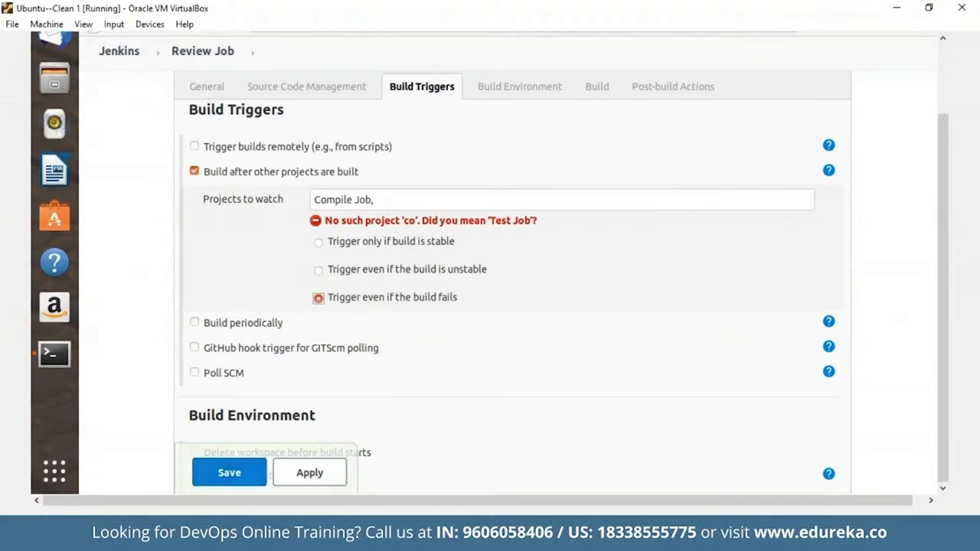
left_click(308, 474)
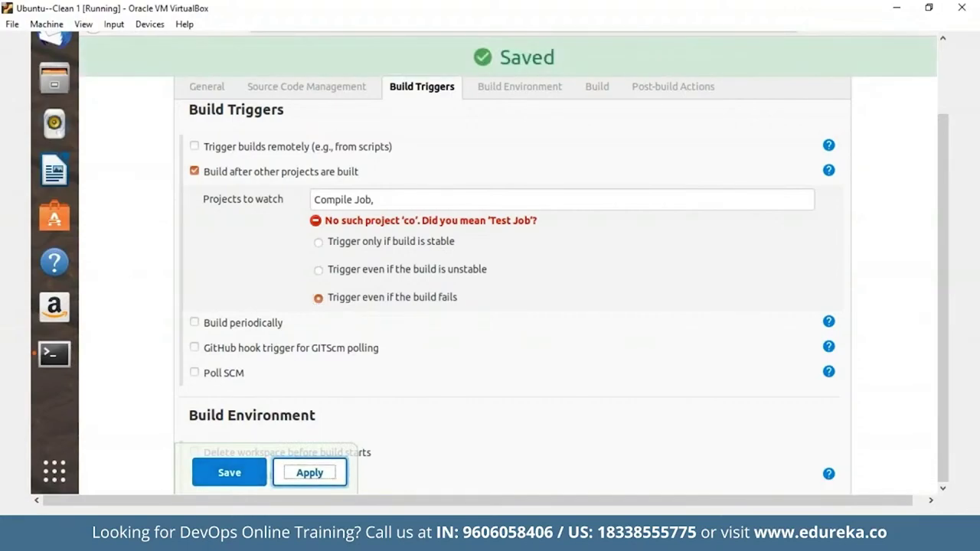
left_click(229, 472)
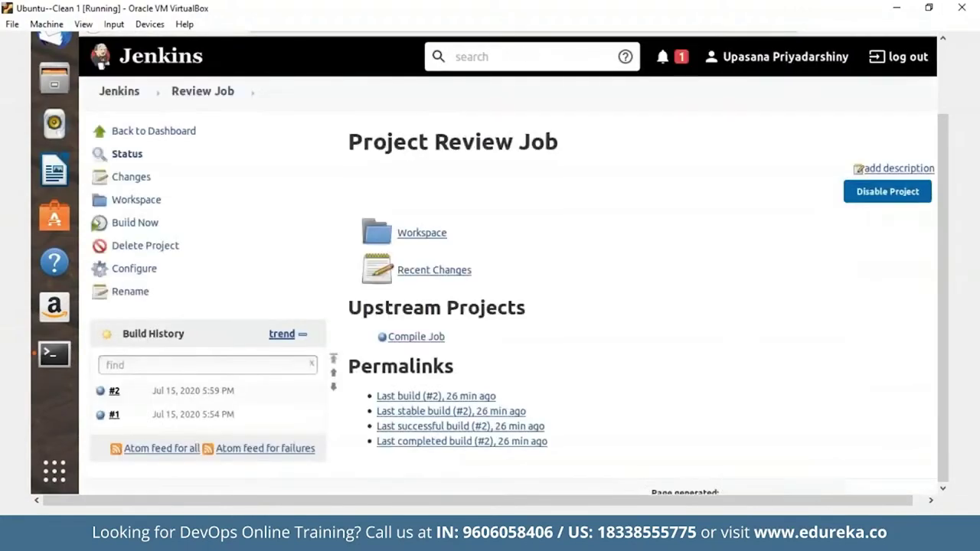
Configure Test Job to build after Review Job, triggering even if the build fails, and save it
left_click(118, 92)
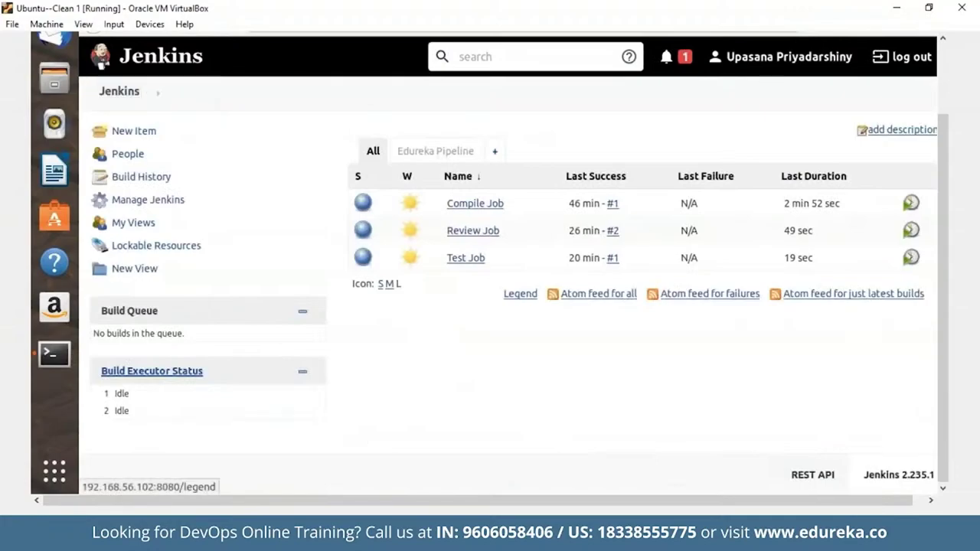
left_click(491, 258)
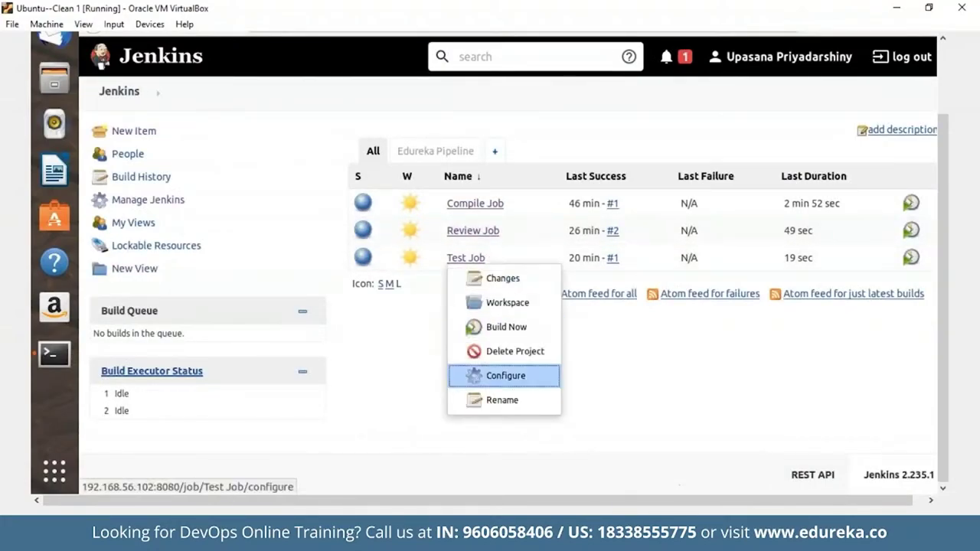
left_click(506, 376)
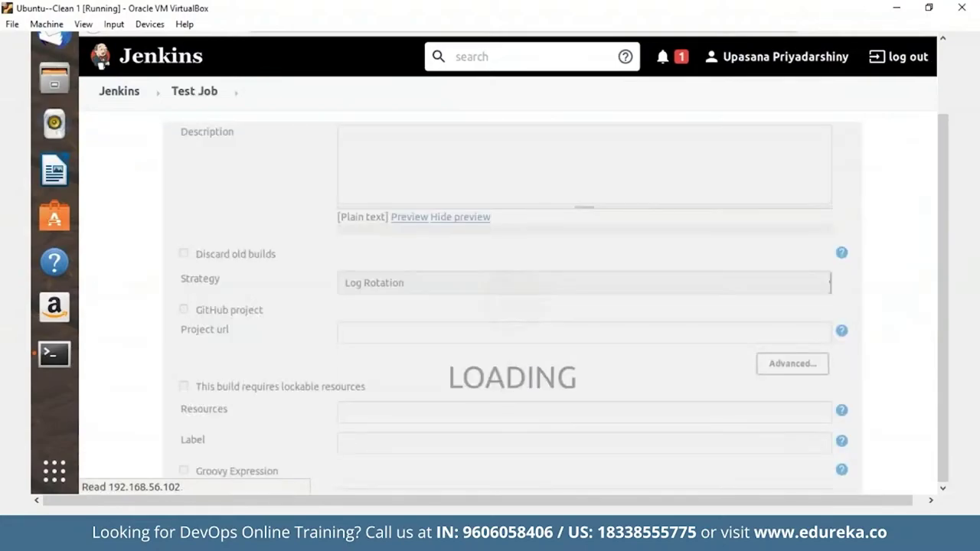
left_click(423, 141)
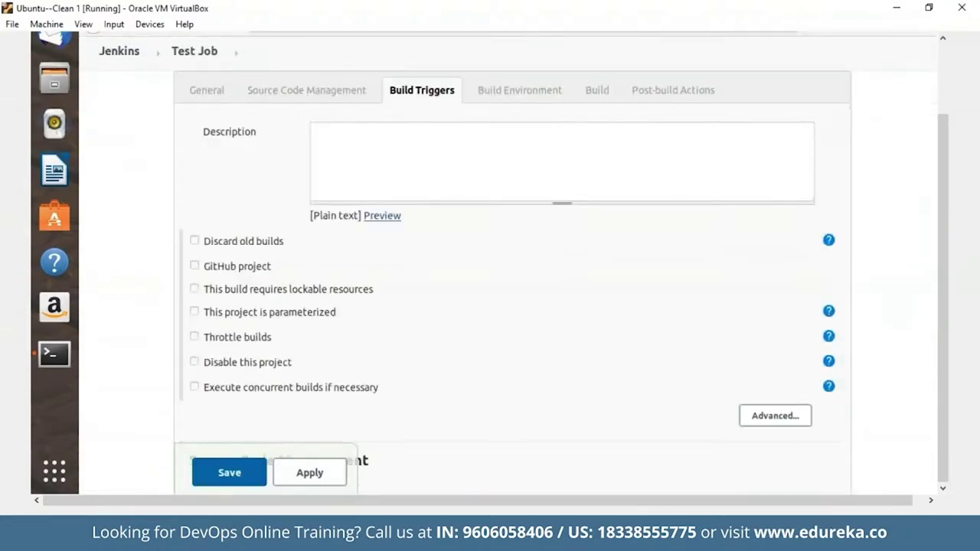
left_click(194, 170)
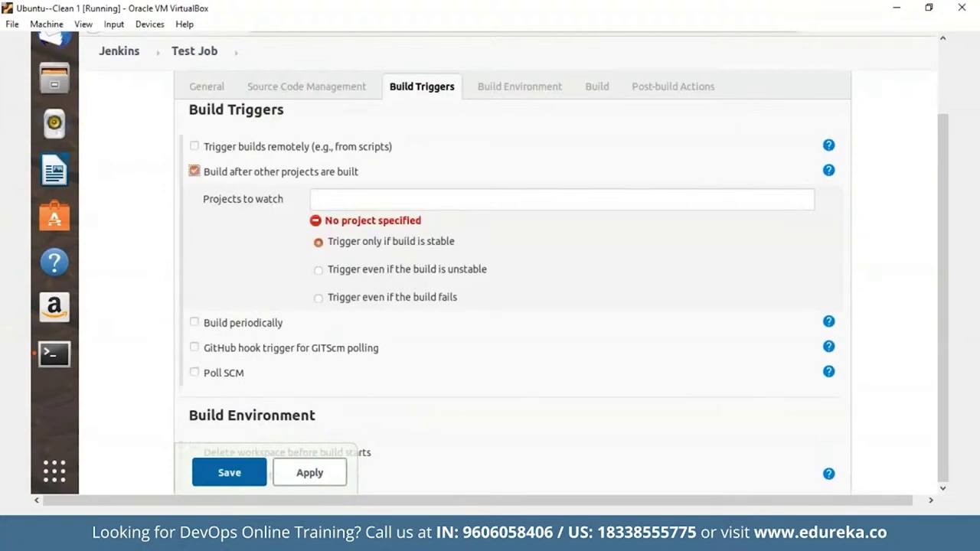
left_click(563, 199)
type("re")
left_click(339, 222)
left_click(319, 297)
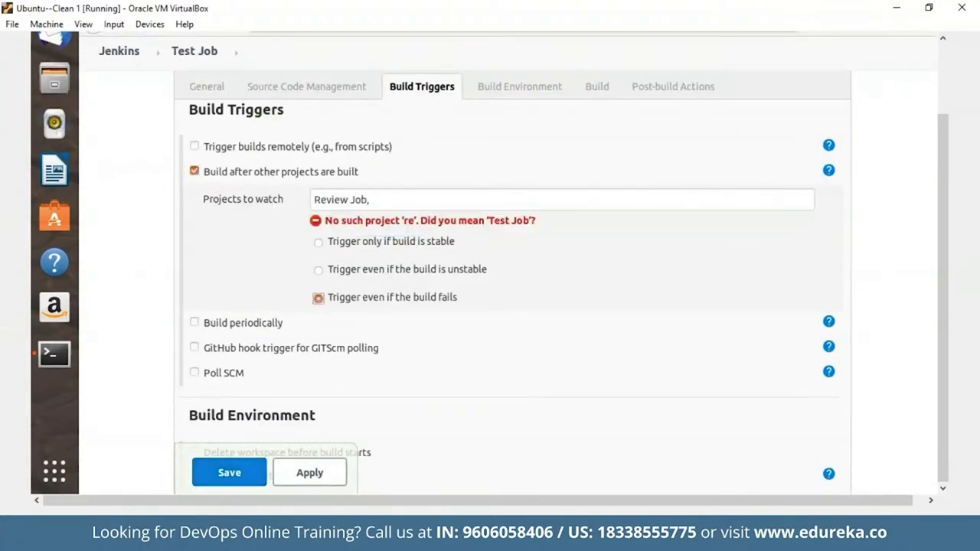
left_click(229, 473)
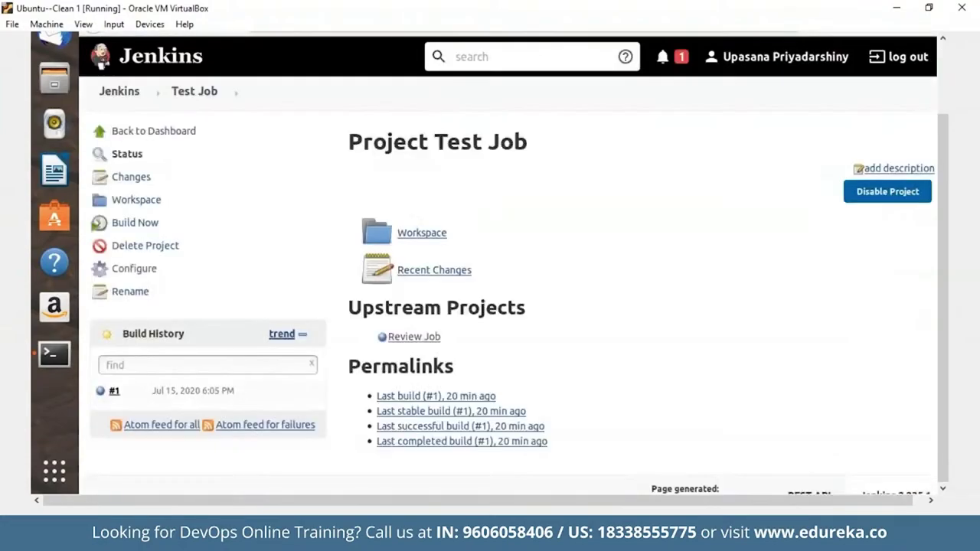
Return to the dashboard, open the Edureka Pipeline view and run the pipeline
left_click(149, 131)
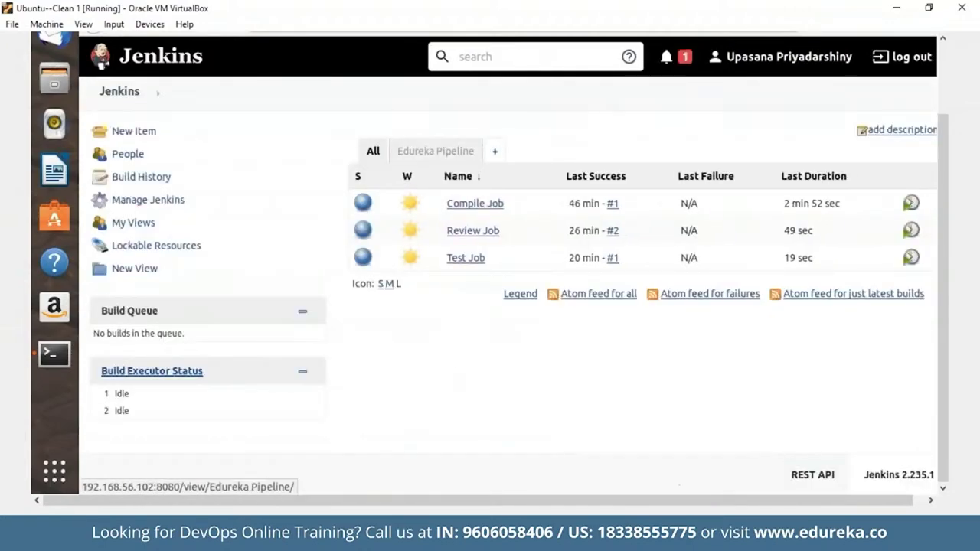
left_click(435, 150)
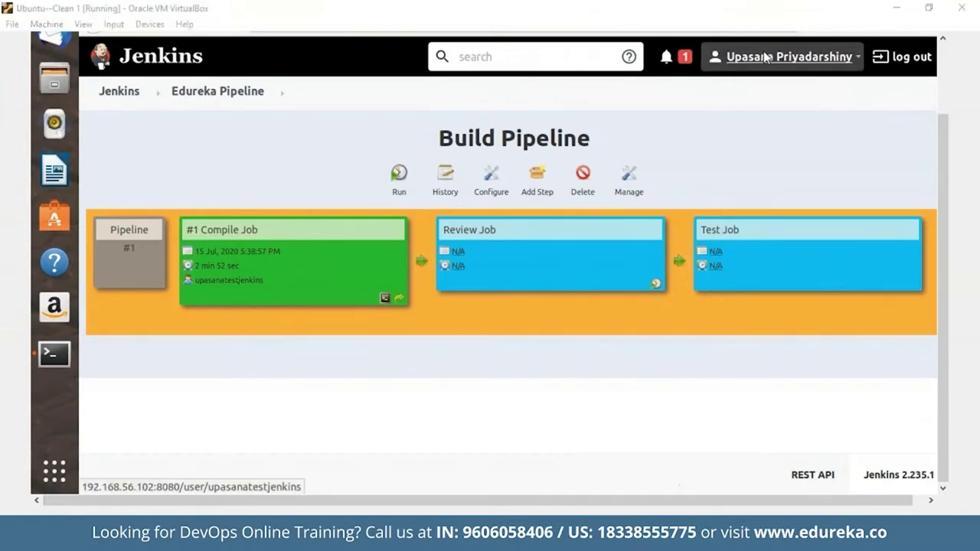
left_click(399, 175)
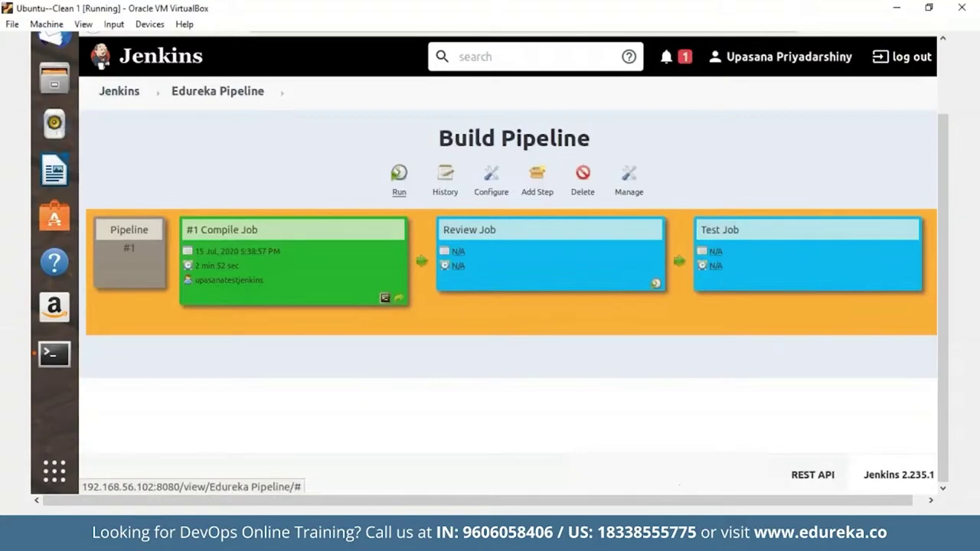
left_click(399, 175)
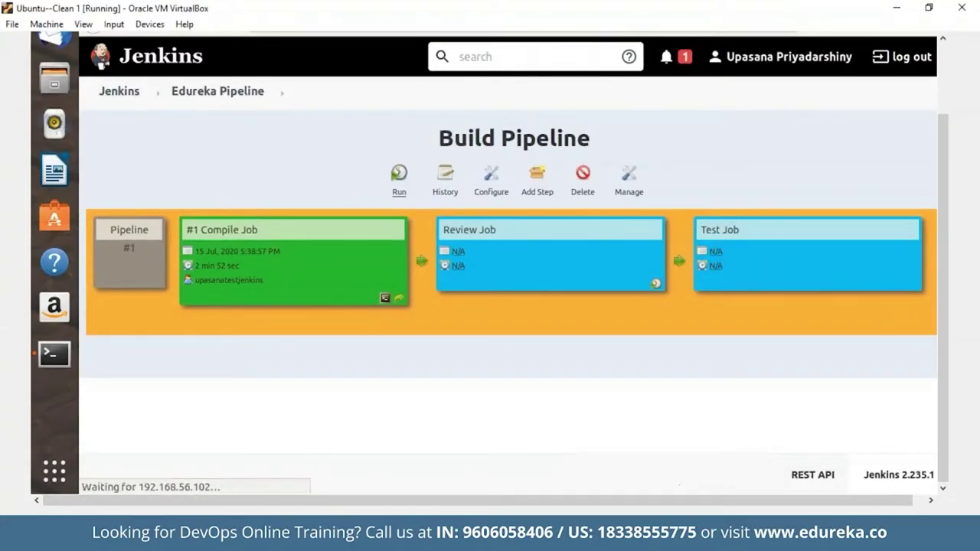